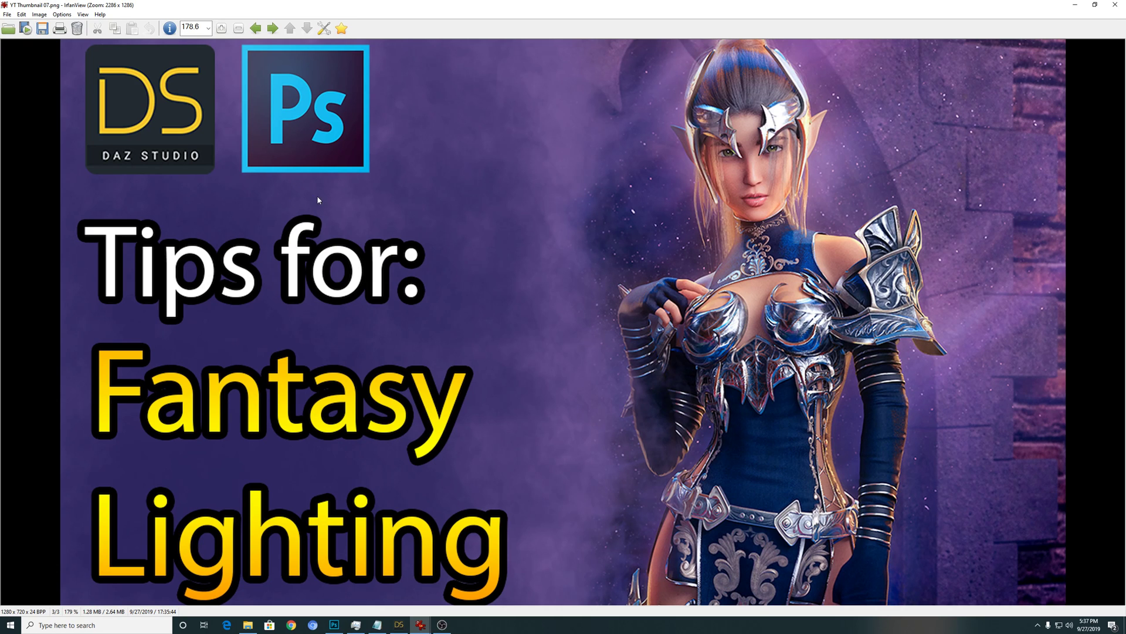
Replace the fantasy-lighting thumbnail in IrfanView with the finished Lilikh v1.20 elf portrait
{"action": "key", "text": "Escape"}
{"action": "double_click", "coordinate": [188, 68]}
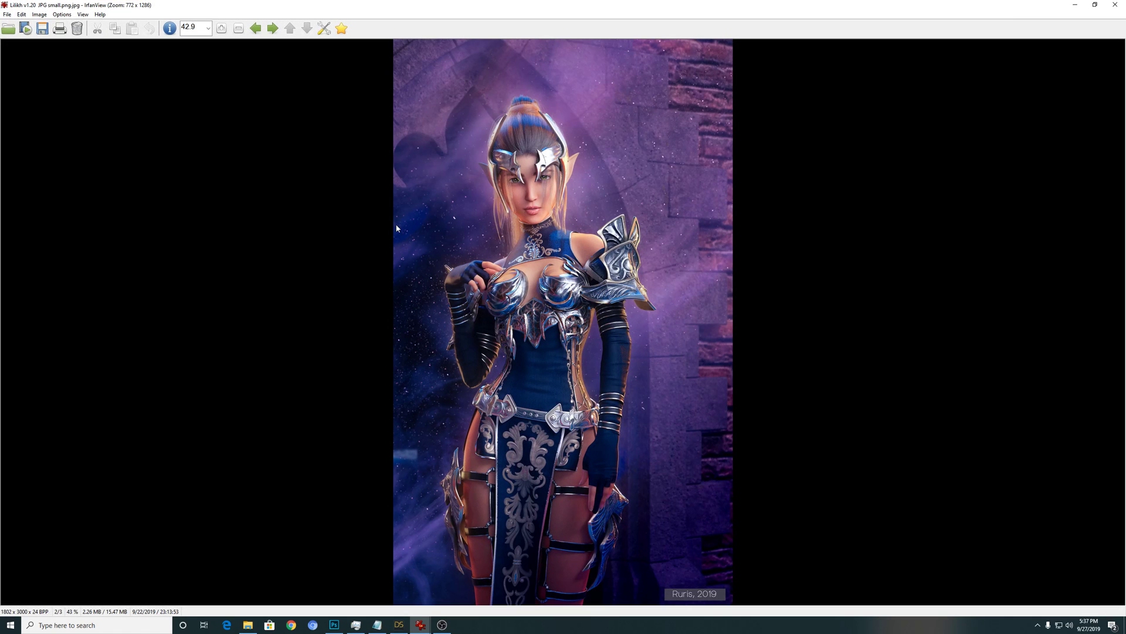
{"action": "key", "text": "Return"}
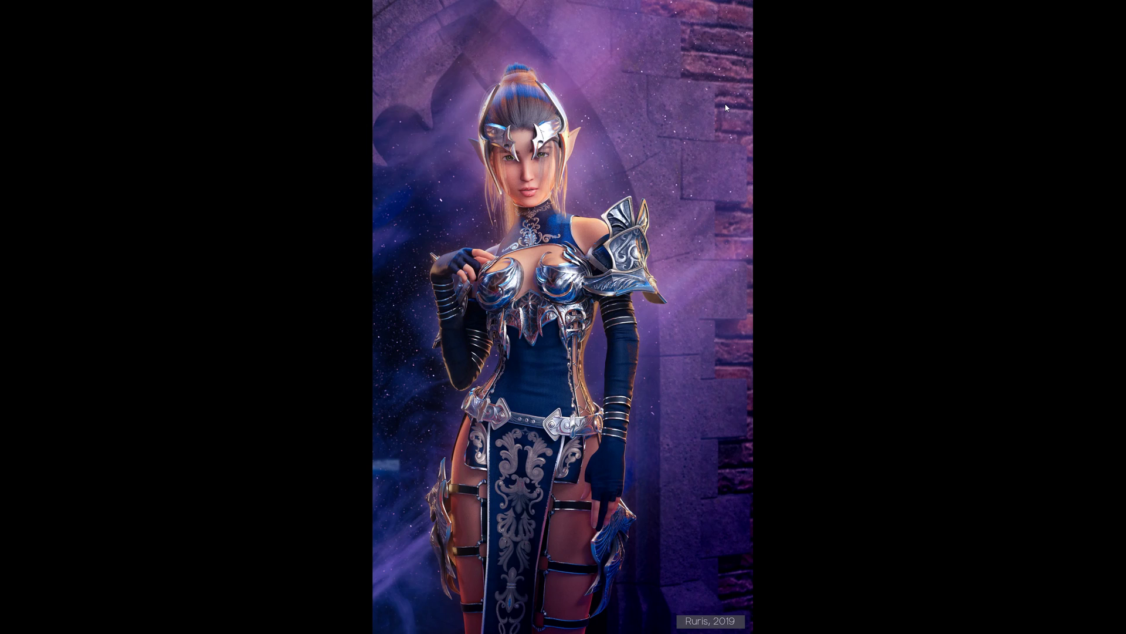
{"action": "key", "text": "Return"}
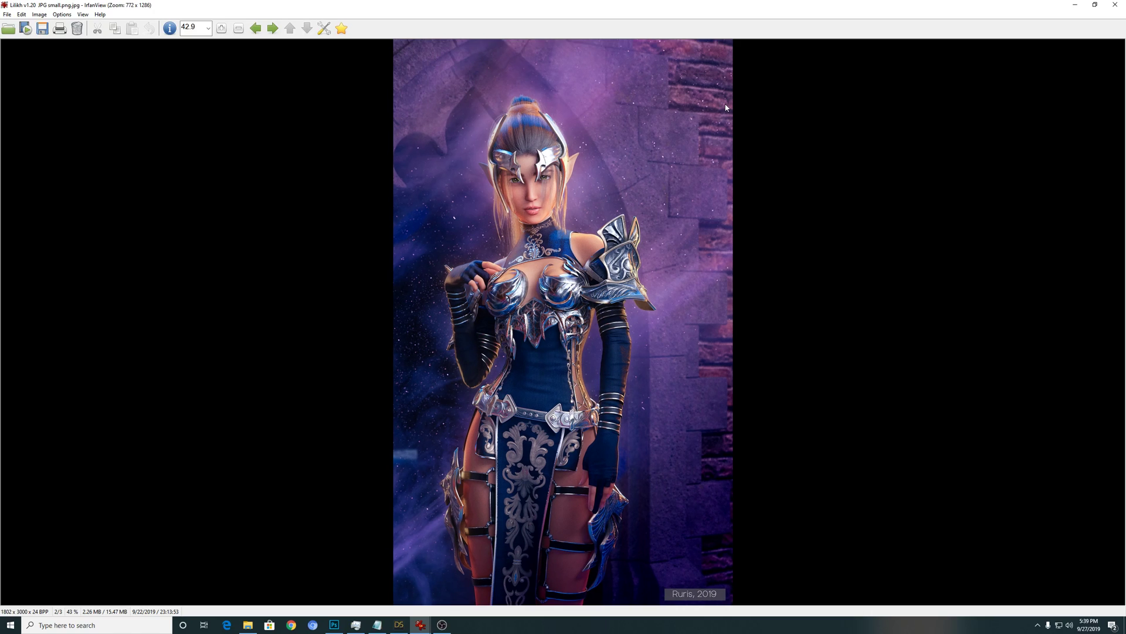
Bring DAZ Studio forward and set the viewport draw style to NVIDIA Iray
{"action": "left_click", "coordinate": [398, 624]}
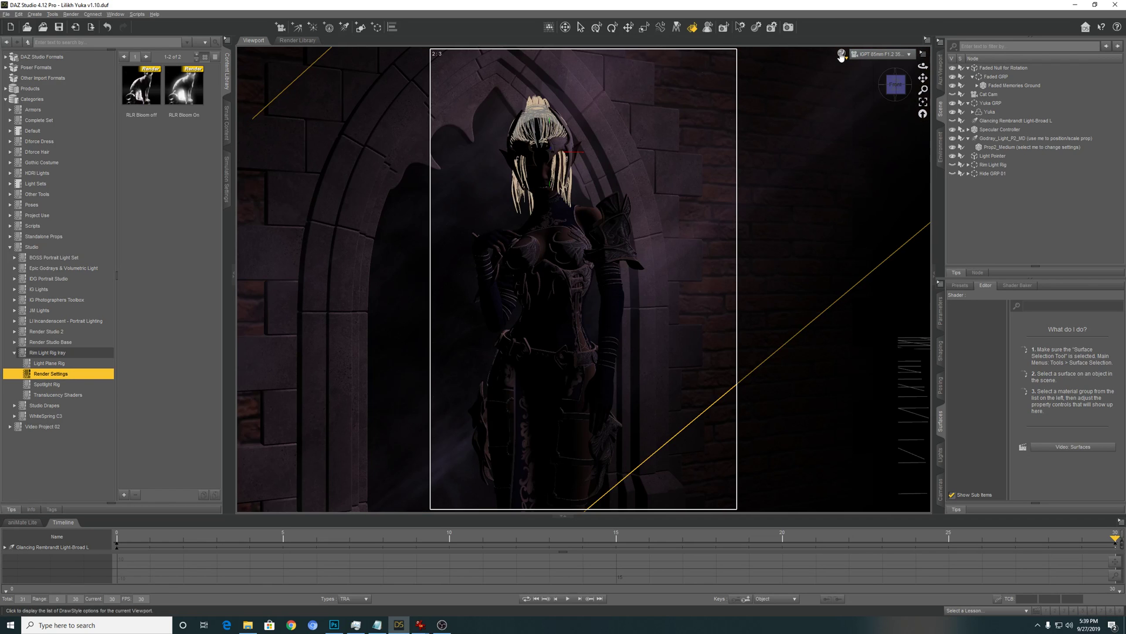
{"action": "left_click", "coordinate": [841, 53]}
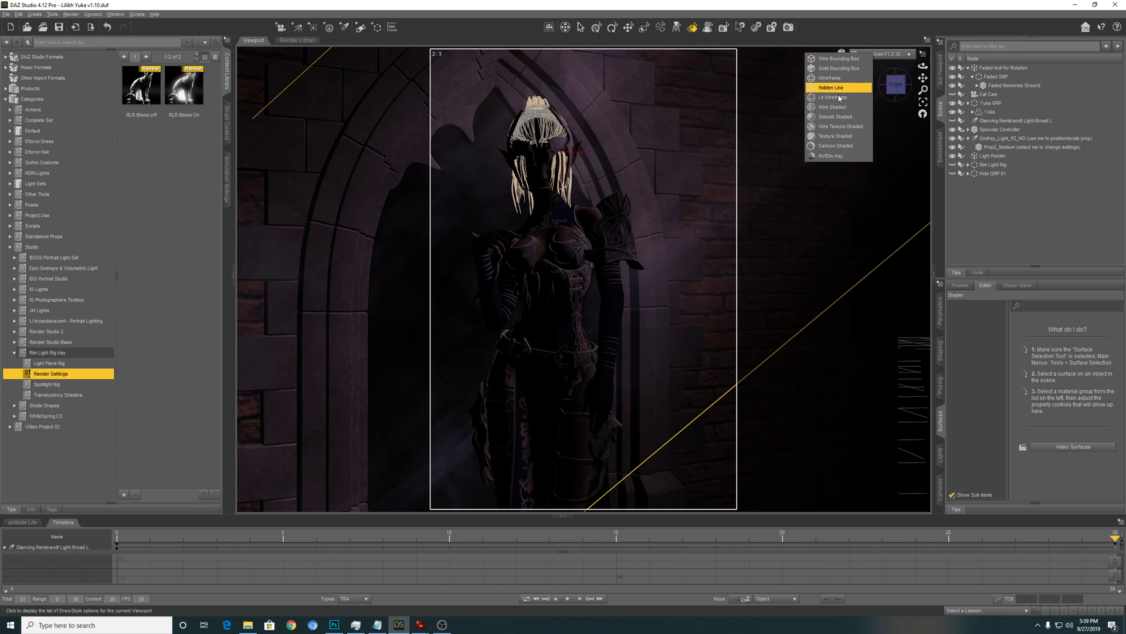
{"action": "left_click", "coordinate": [831, 156]}
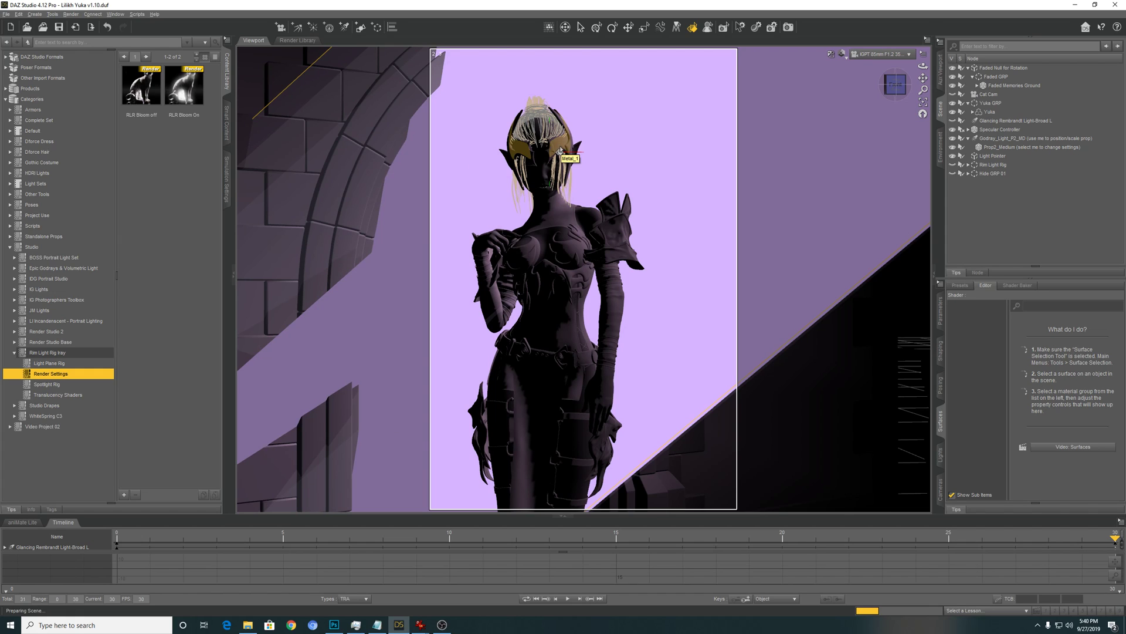
Select the Lilikh Tiara by picking the elf's headband in the Iray preview
{"action": "left_click", "coordinate": [559, 151]}
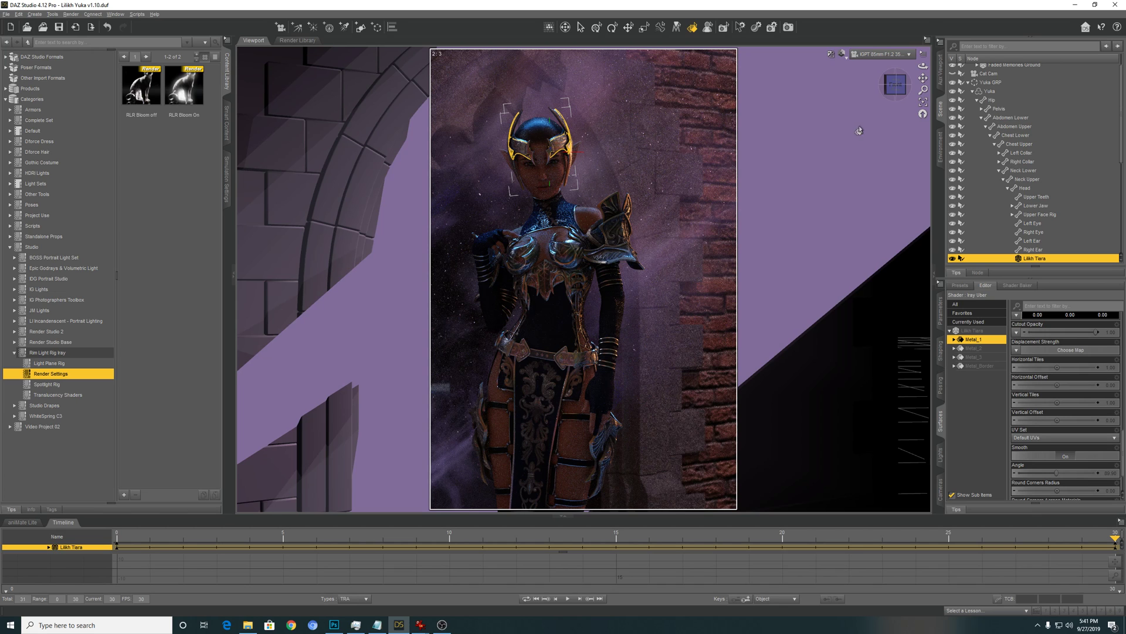
{"action": "left_click", "coordinate": [770, 27]}
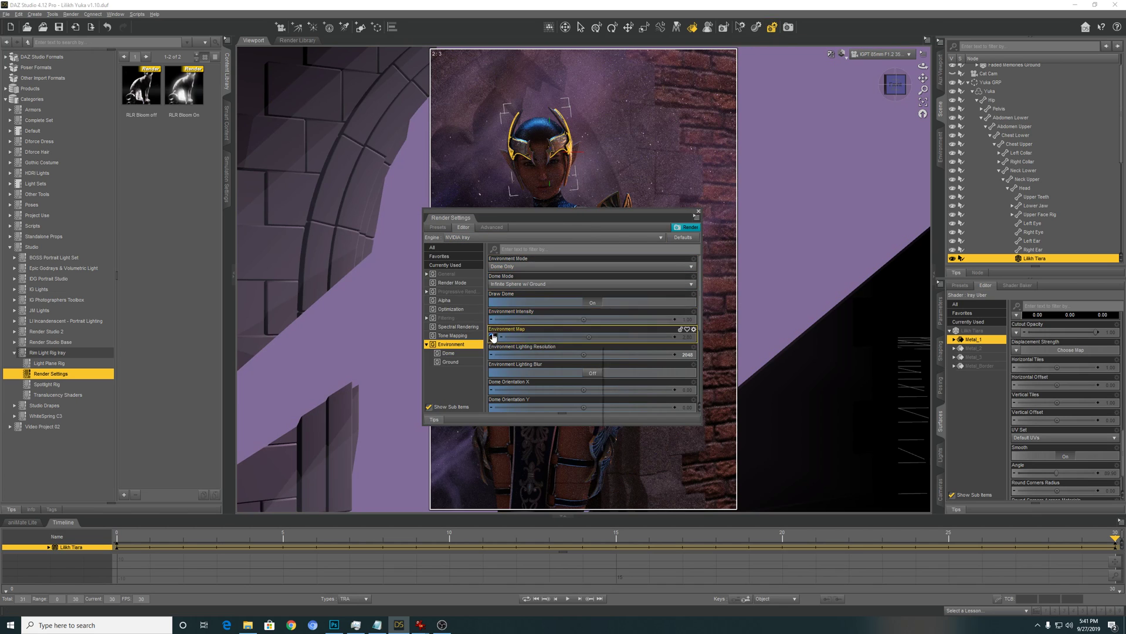
{"action": "mouse_move", "coordinate": [492, 338]}
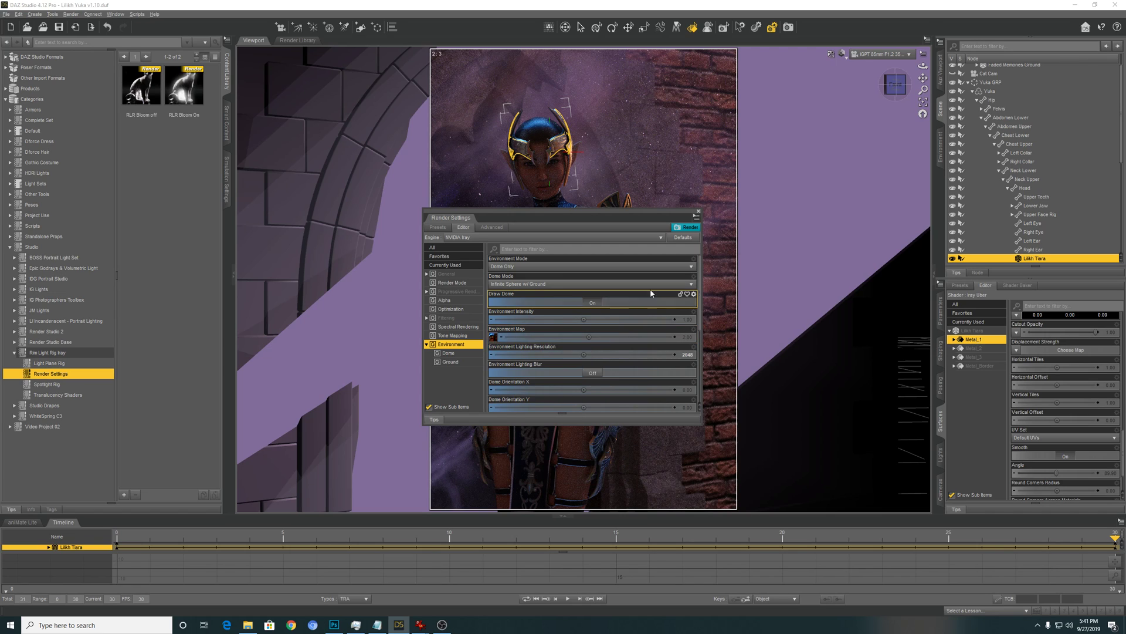
{"action": "left_click", "coordinate": [1035, 252]}
{"action": "left_click", "coordinate": [1035, 259]}
{"action": "left_click", "coordinate": [699, 213]}
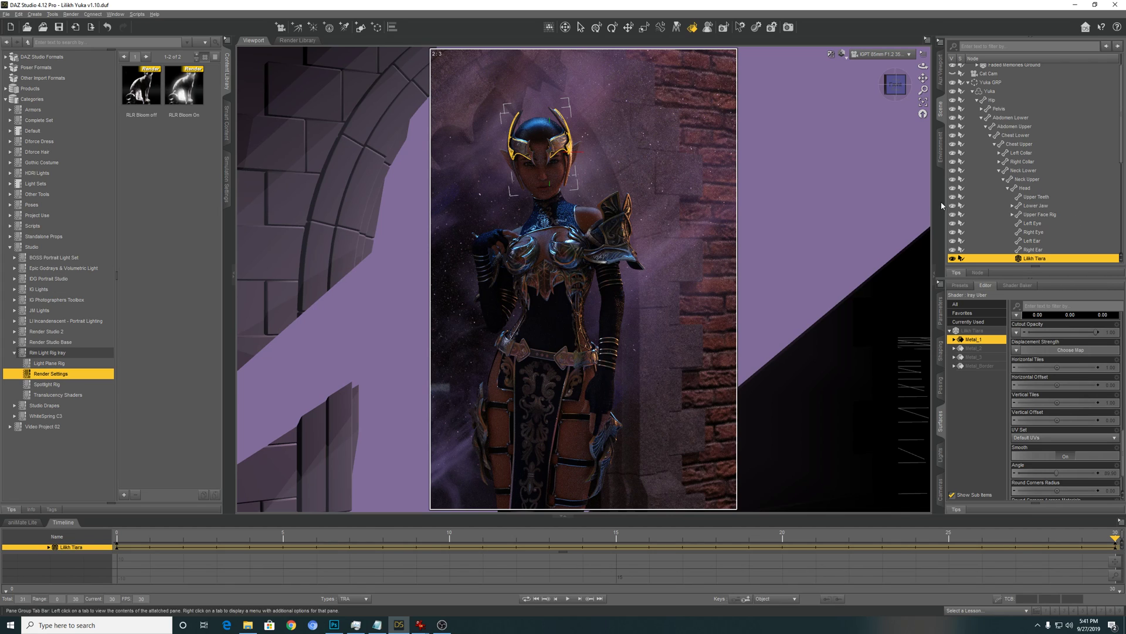
View the scene through the Godray_Light_P2_MD light
{"action": "left_click", "coordinate": [876, 54]}
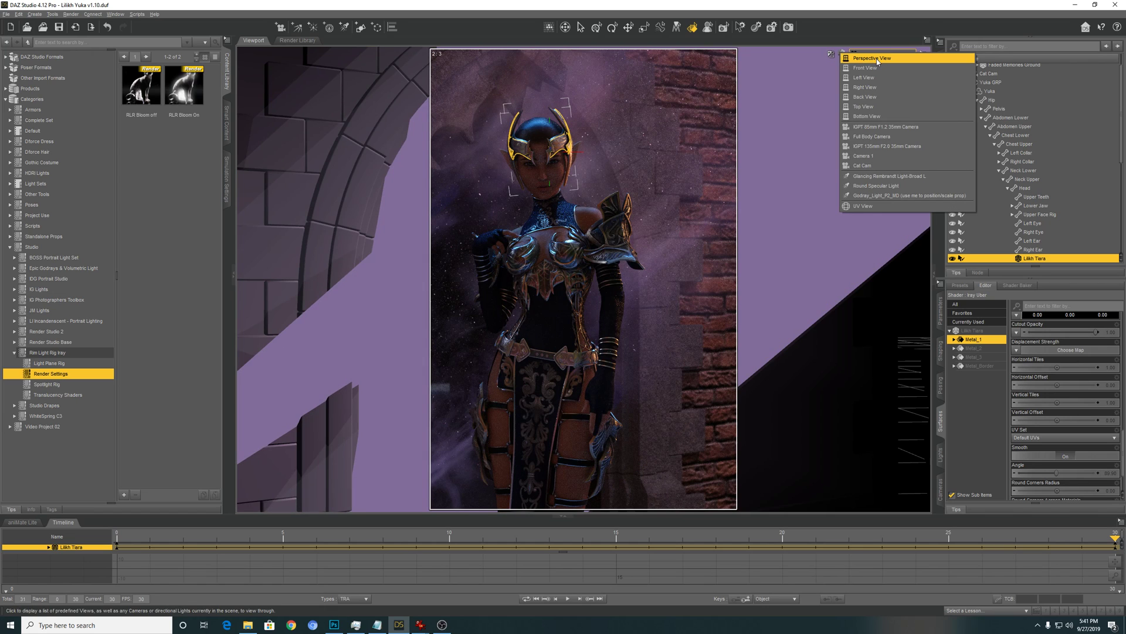
{"action": "left_click", "coordinate": [866, 195]}
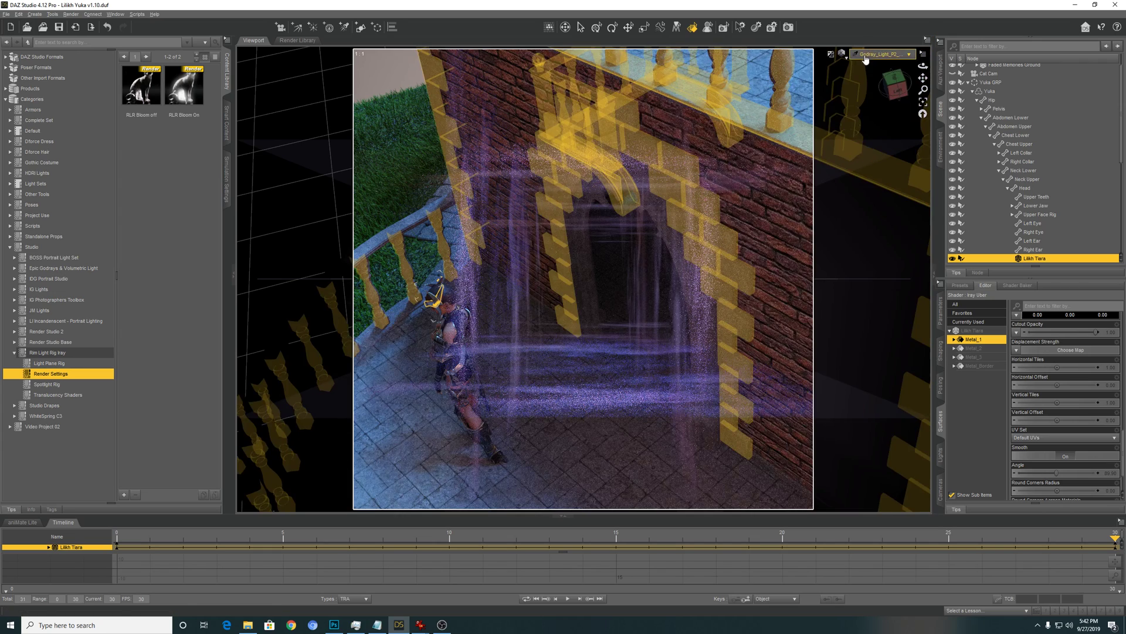
Switch the viewport back to the IGPT 85mm F1.2 35mm Camera
{"action": "left_click", "coordinate": [868, 56]}
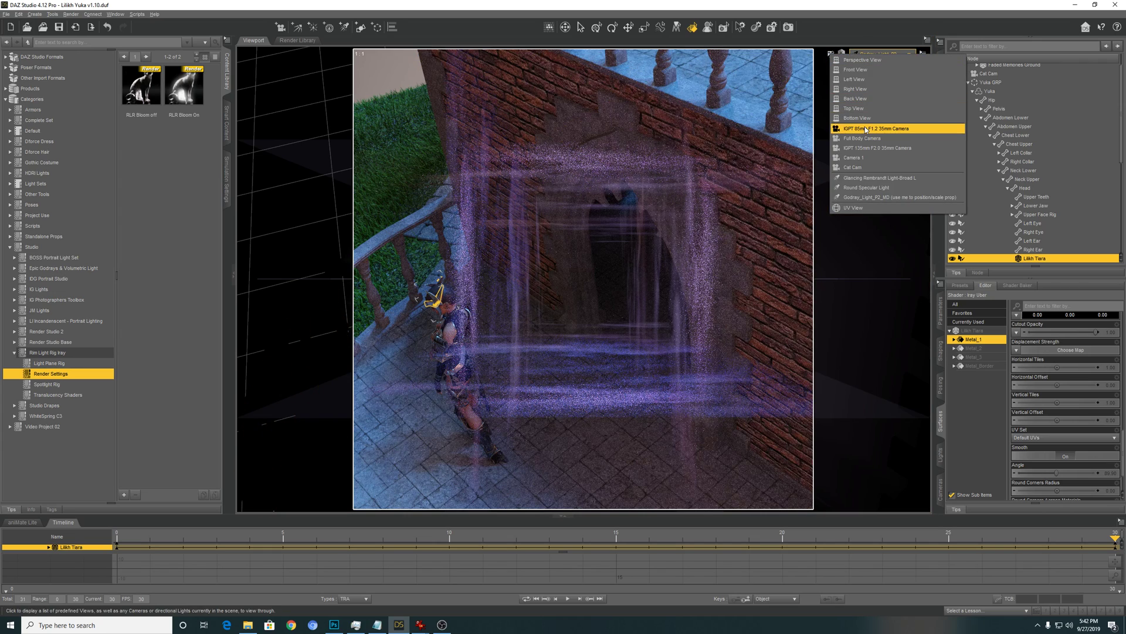
{"action": "left_click", "coordinate": [865, 128]}
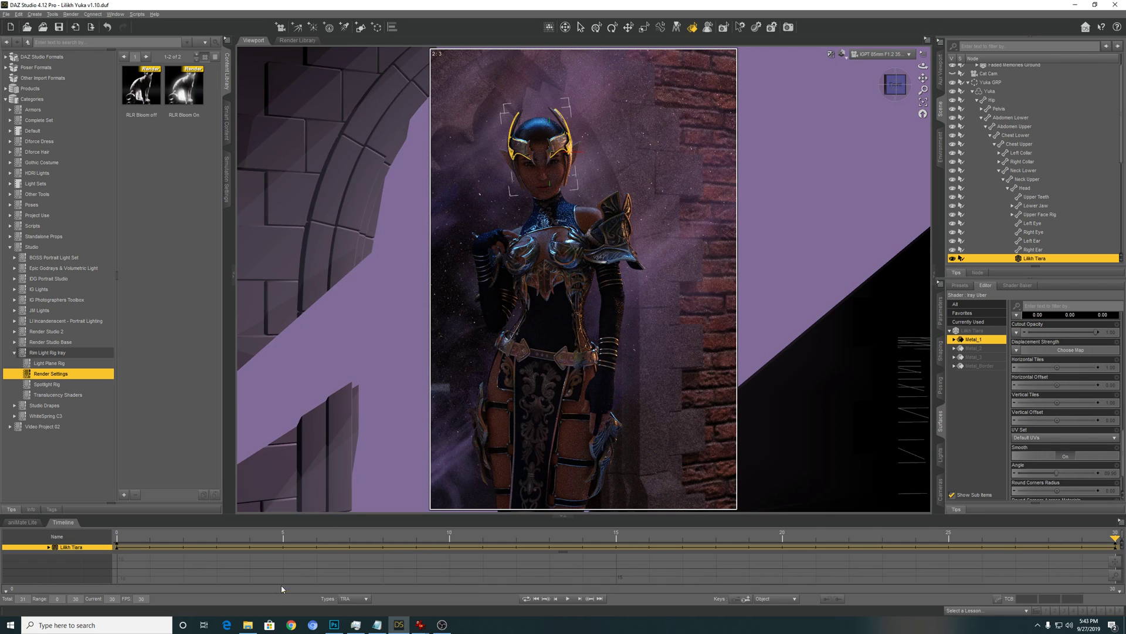
Open Yuka Key Scene.png from the Raws folder full screen in the image viewer
{"action": "left_click", "coordinate": [244, 628]}
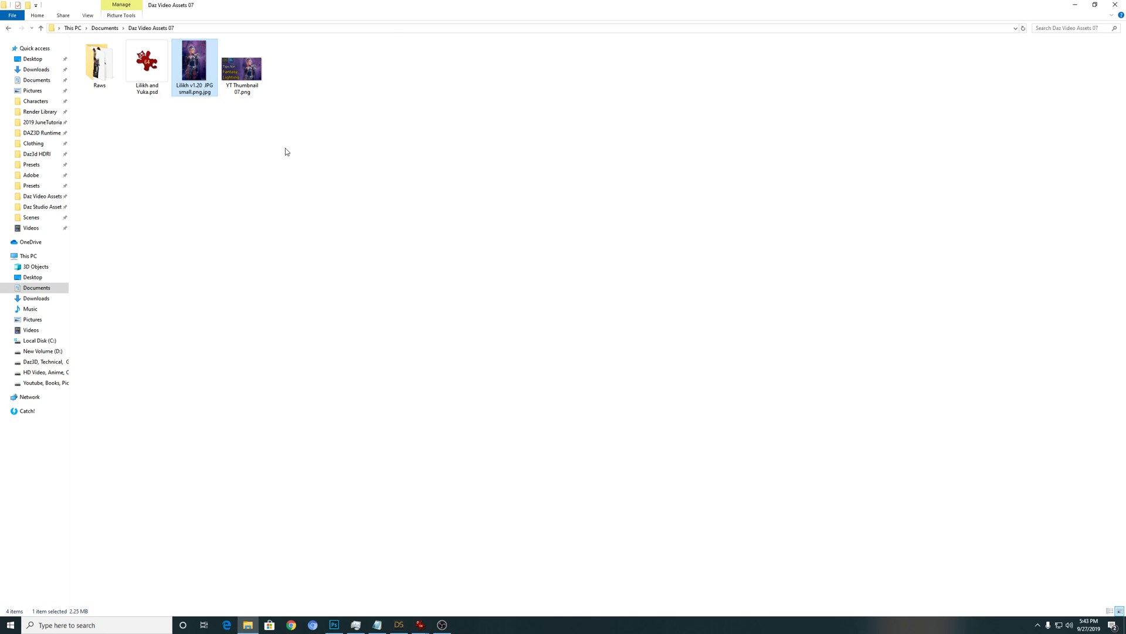
{"action": "double_click", "coordinate": [94, 67]}
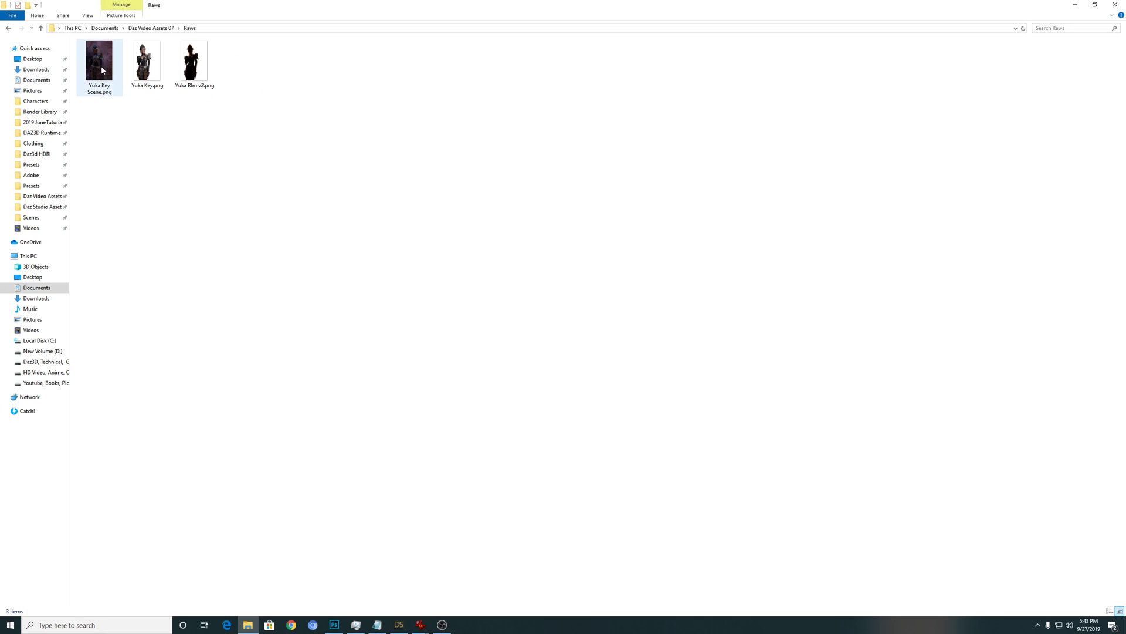
{"action": "double_click", "coordinate": [101, 66]}
{"action": "double_click", "coordinate": [372, 195]}
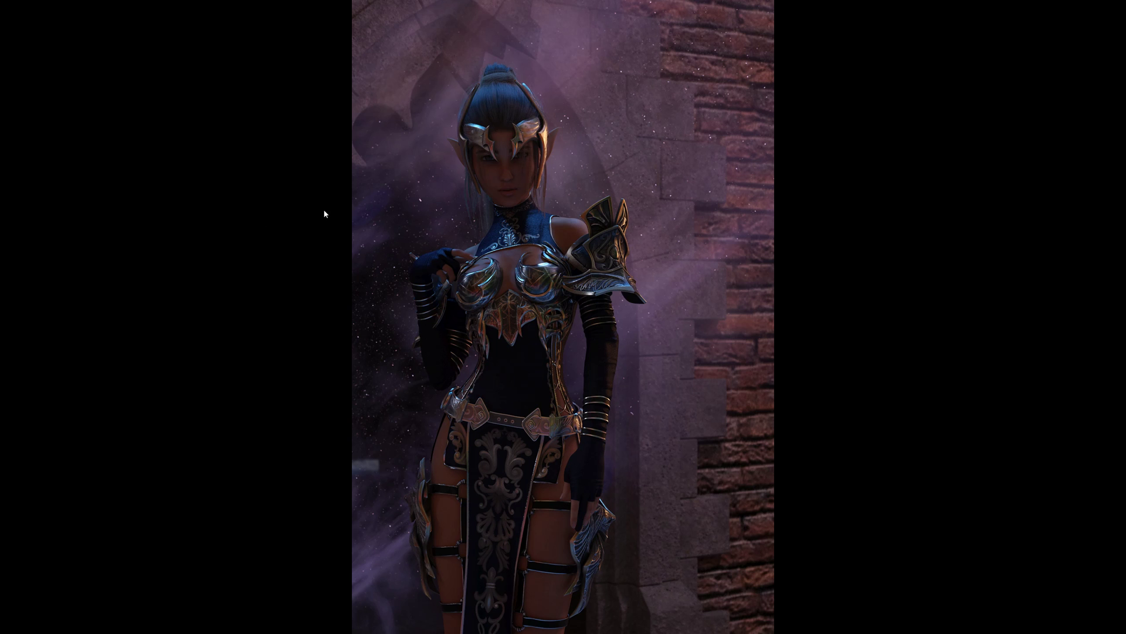
Leave full screen and close IrfanView after viewing the key scene render
{"action": "key", "text": "Escape"}
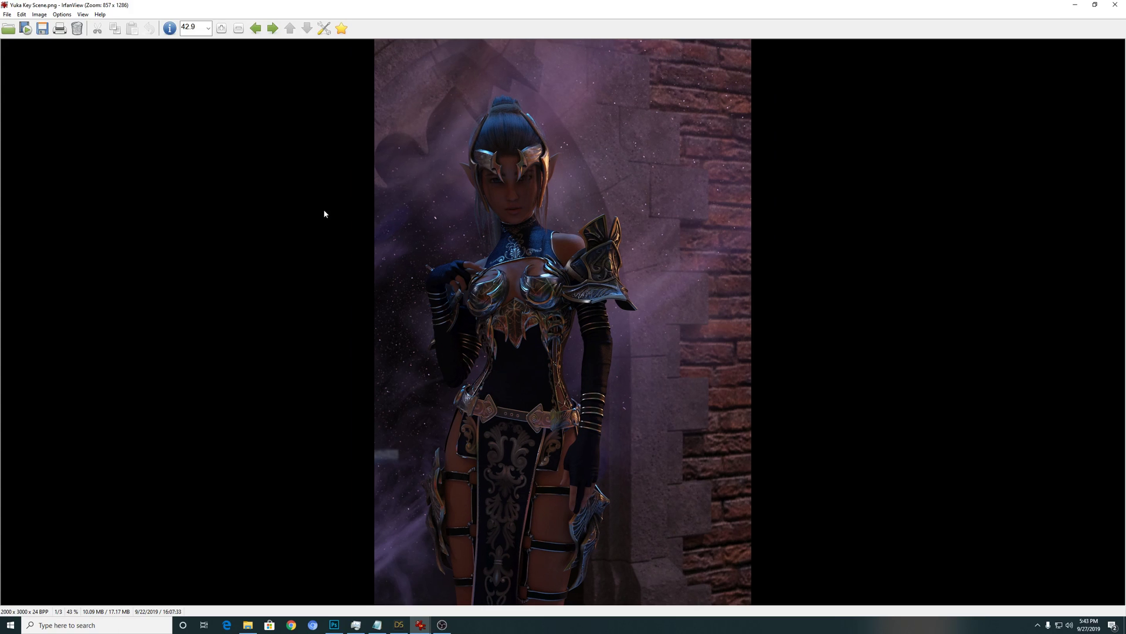
{"action": "key", "text": "Escape"}
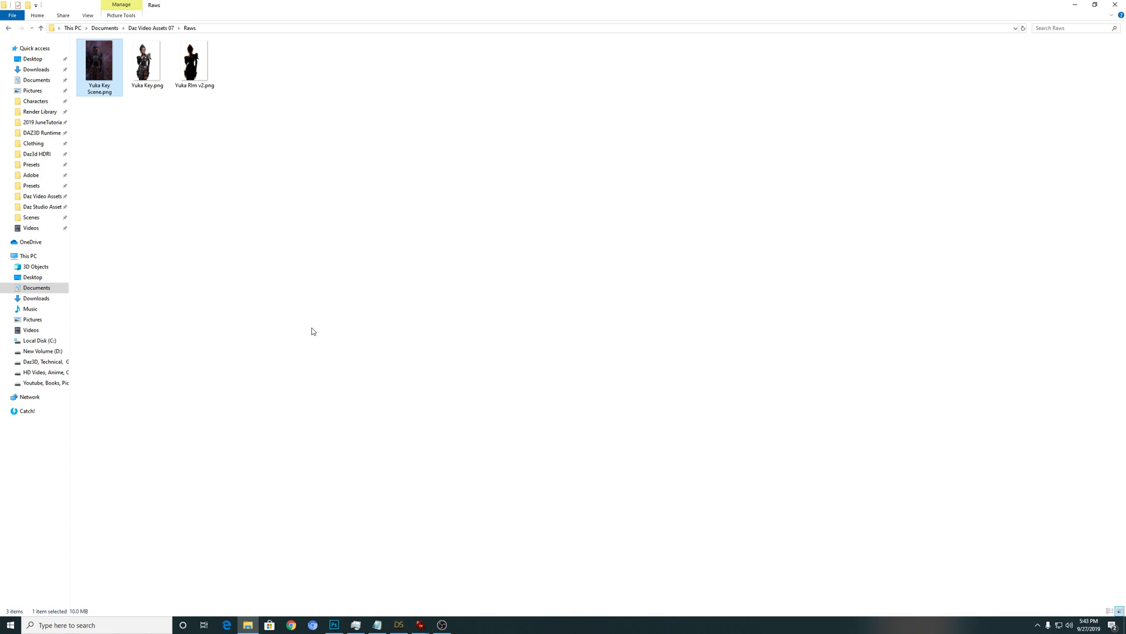
Set the Iray Environment Mode to Scene Only, then select the Yuka GRP group
{"action": "left_click", "coordinate": [398, 624]}
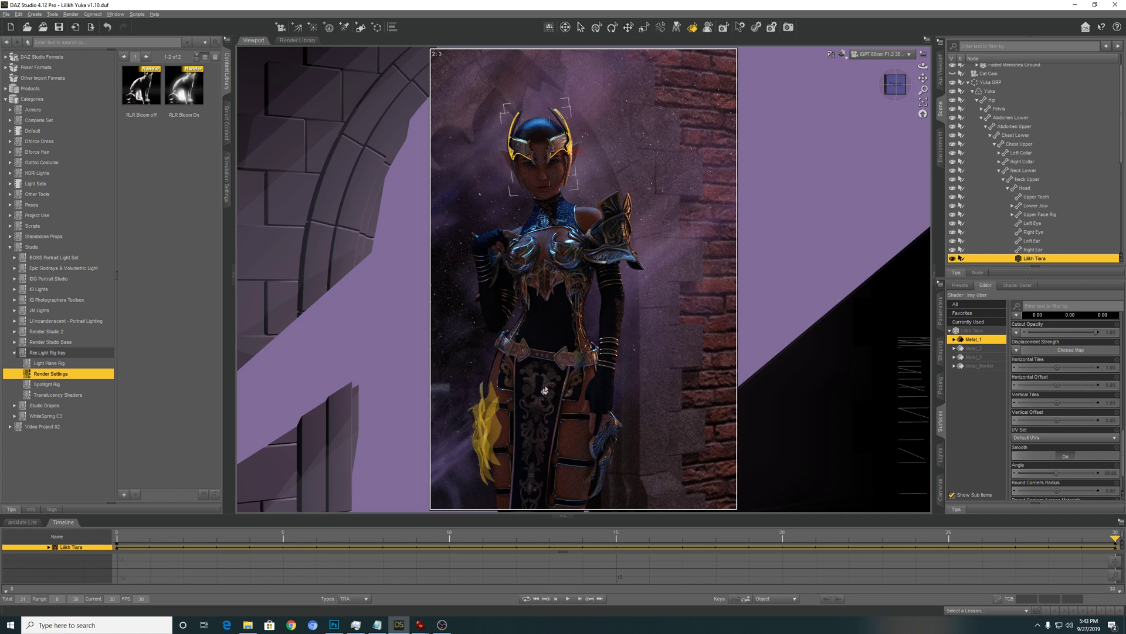
{"action": "scroll", "coordinate": [991, 215], "scroll_direction": "up", "scroll_amount": 1}
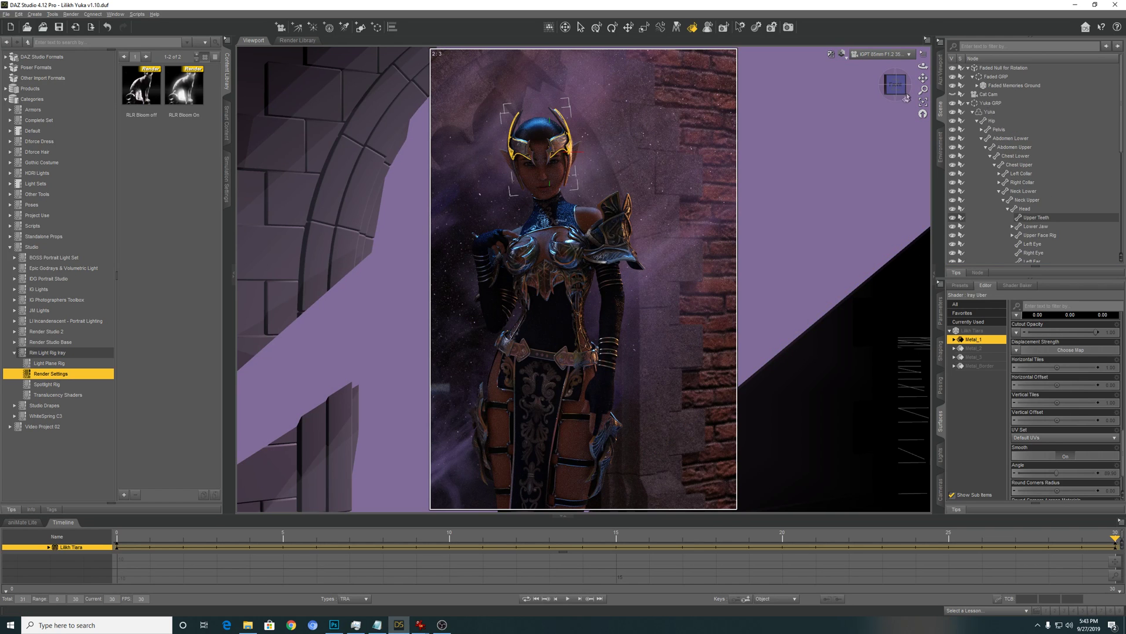
{"action": "left_click", "coordinate": [772, 27]}
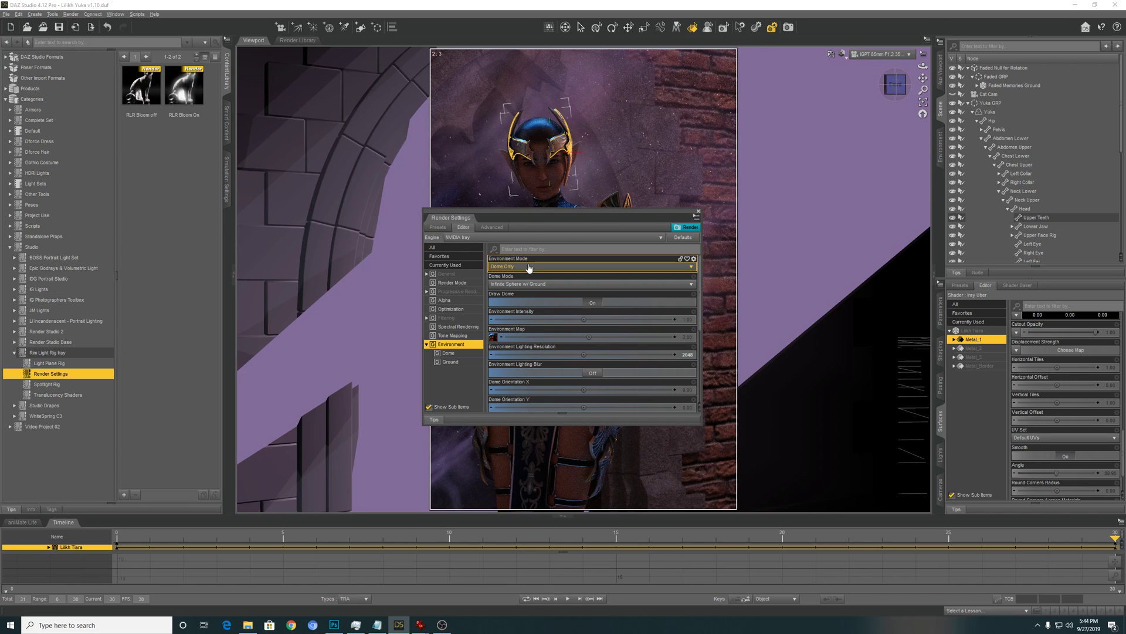
{"action": "left_click", "coordinate": [527, 267]}
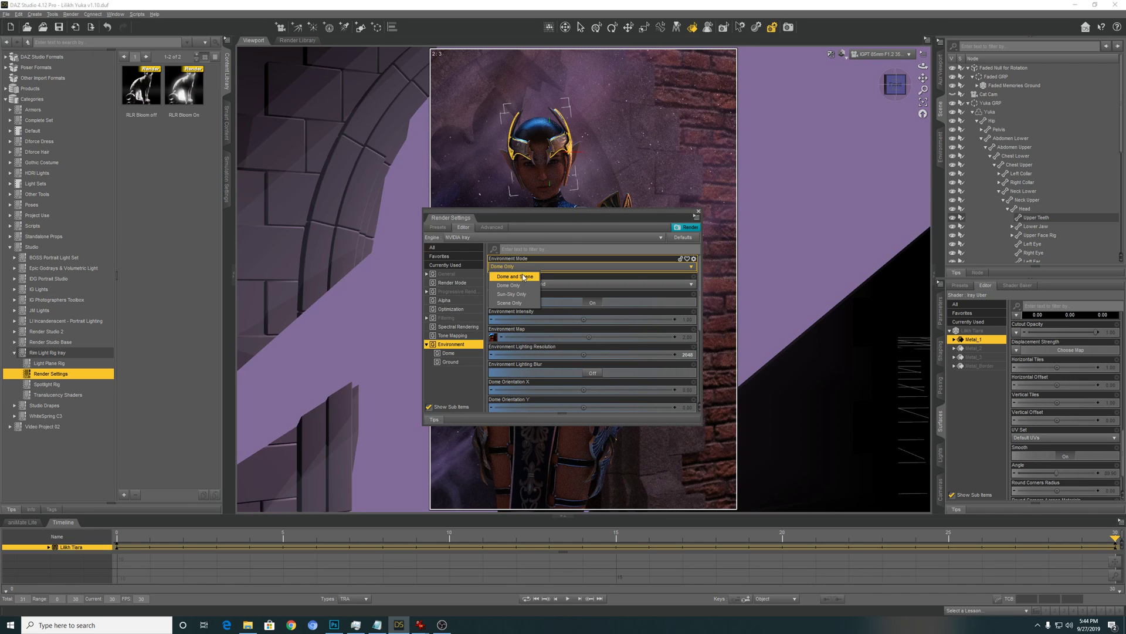
{"action": "left_click", "coordinate": [514, 303]}
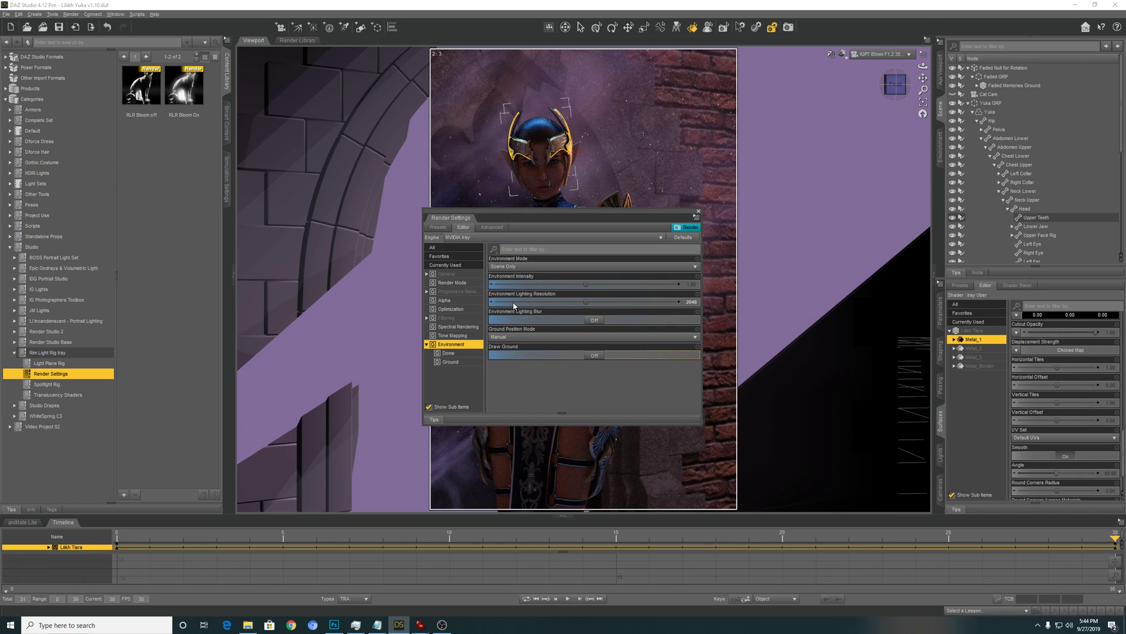
{"action": "left_click", "coordinate": [699, 211]}
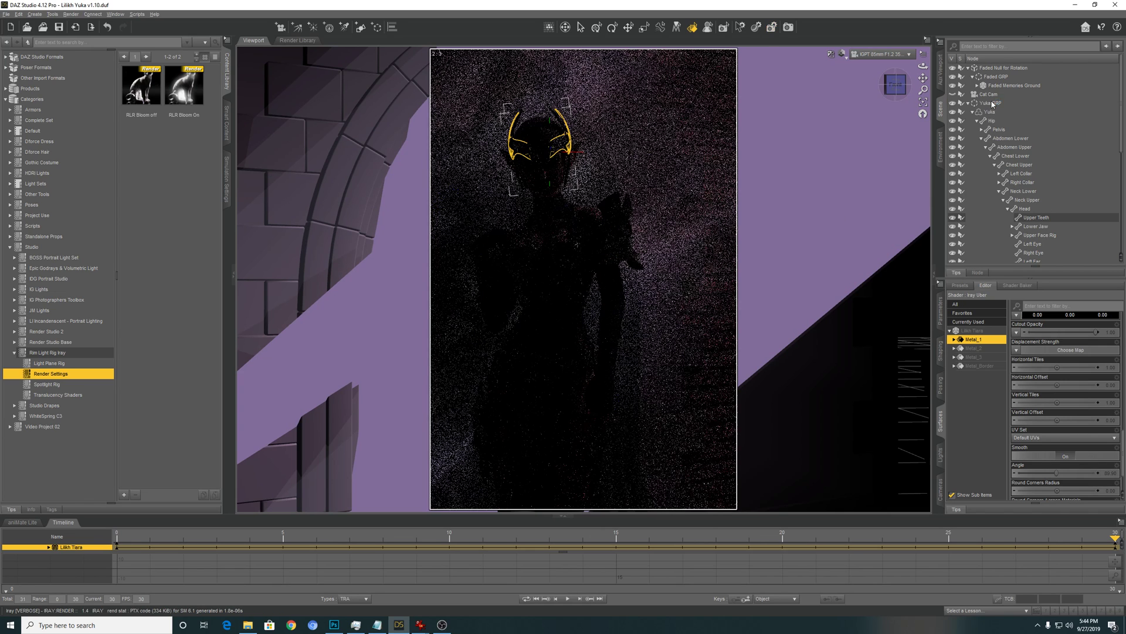
{"action": "left_click", "coordinate": [991, 103]}
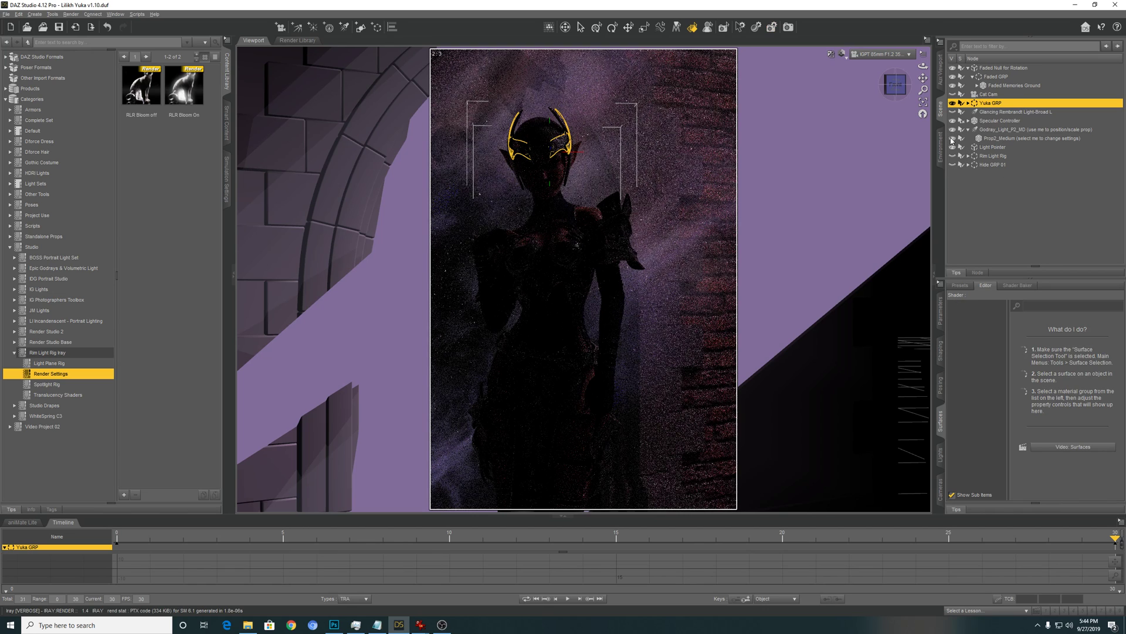
Hide Prop2_Medium, then select Godray_Light_P2_MD and Glancing Rembrandt Light-Broad L
{"action": "left_click", "coordinate": [952, 139]}
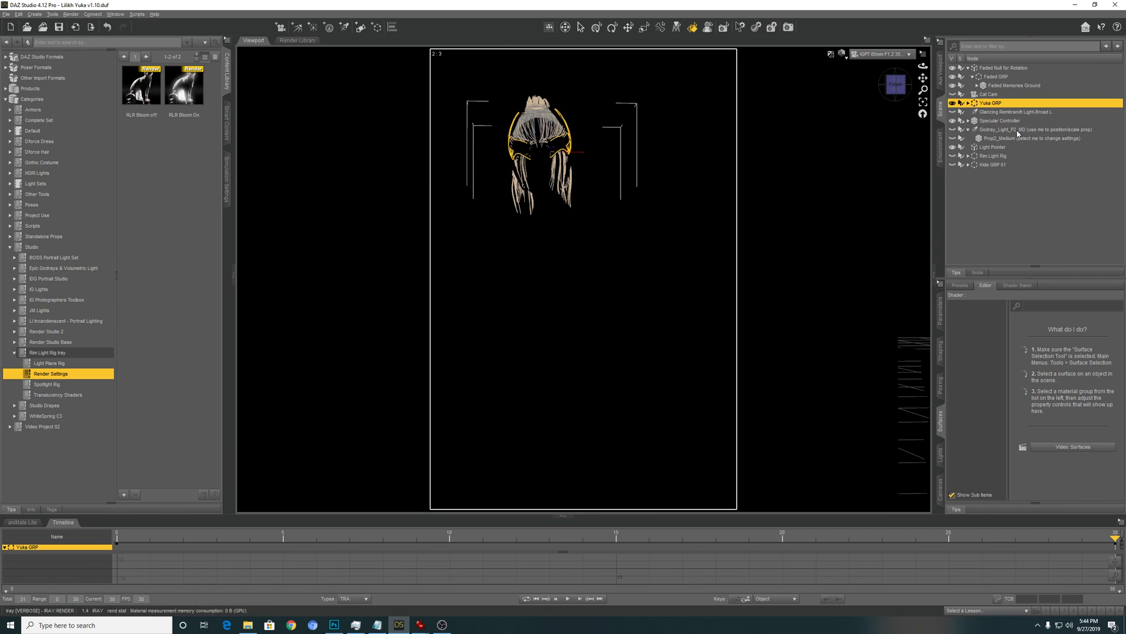
{"action": "left_click", "coordinate": [1017, 132]}
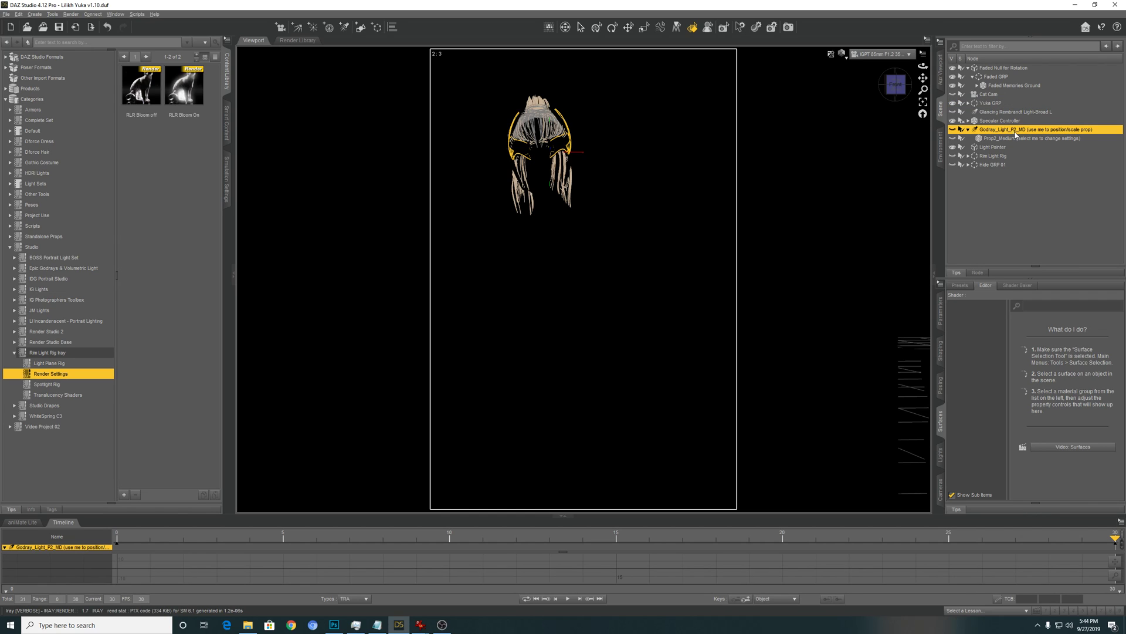
{"action": "left_click", "coordinate": [1000, 113]}
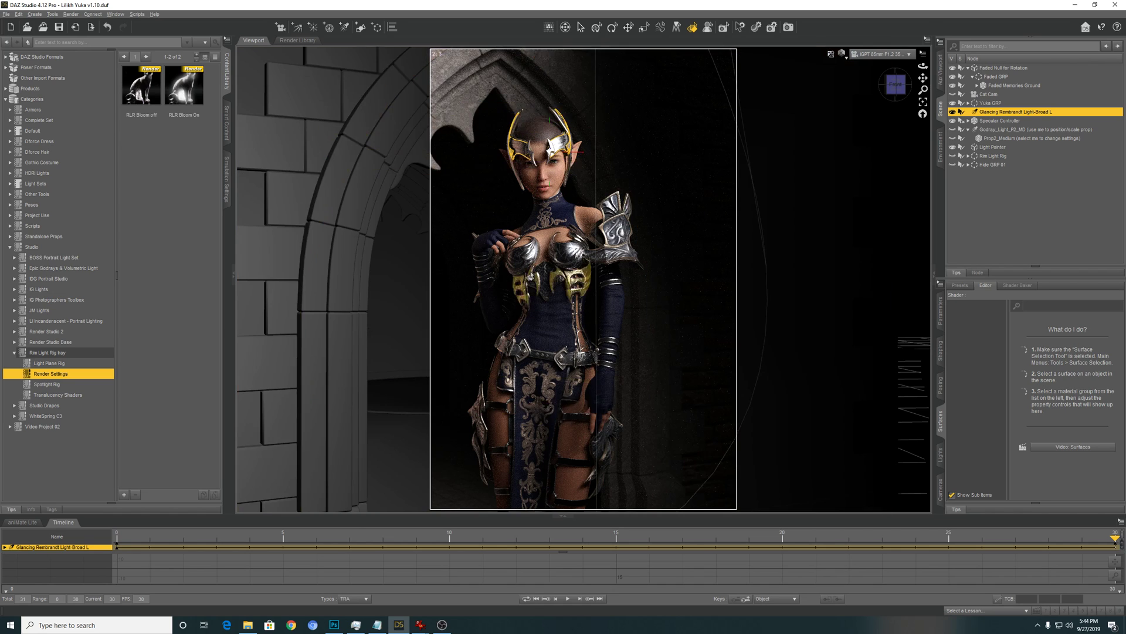
Preview the Yuka Key.png render from the Raws folder, then close it
{"action": "left_click", "coordinate": [248, 625]}
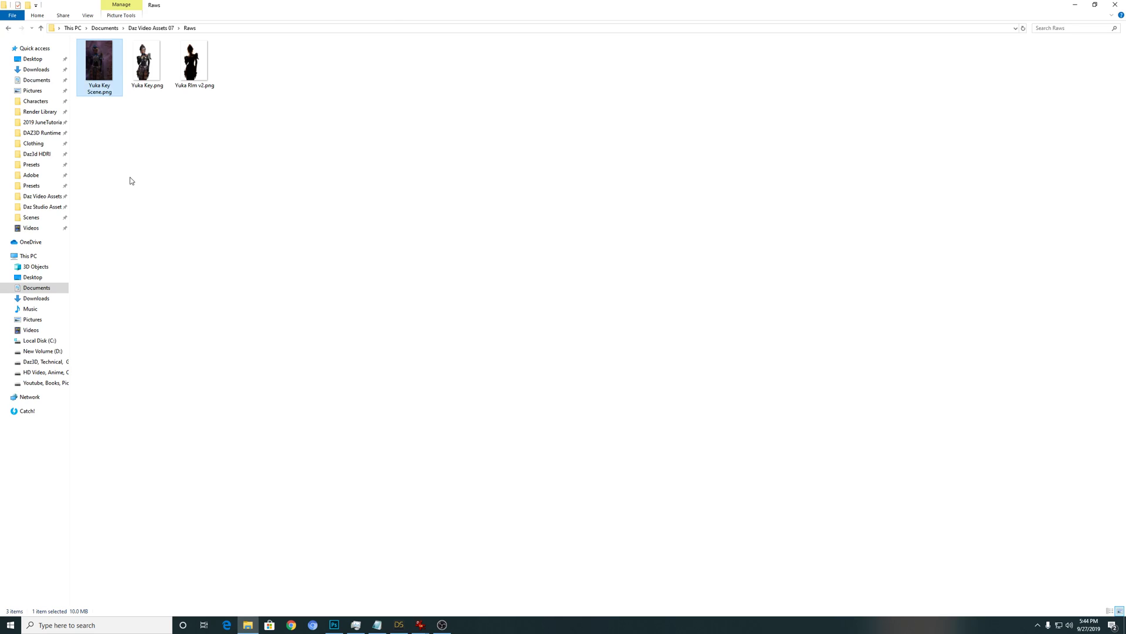
{"action": "double_click", "coordinate": [155, 69]}
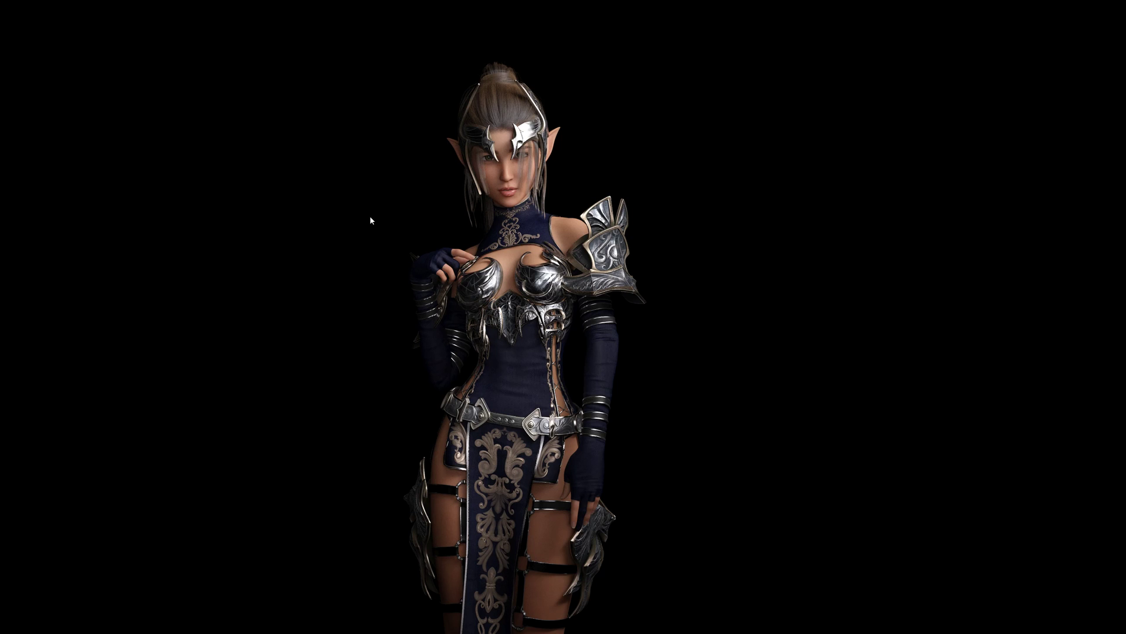
{"action": "key", "text": "Escape"}
{"action": "key", "text": "Escape"}
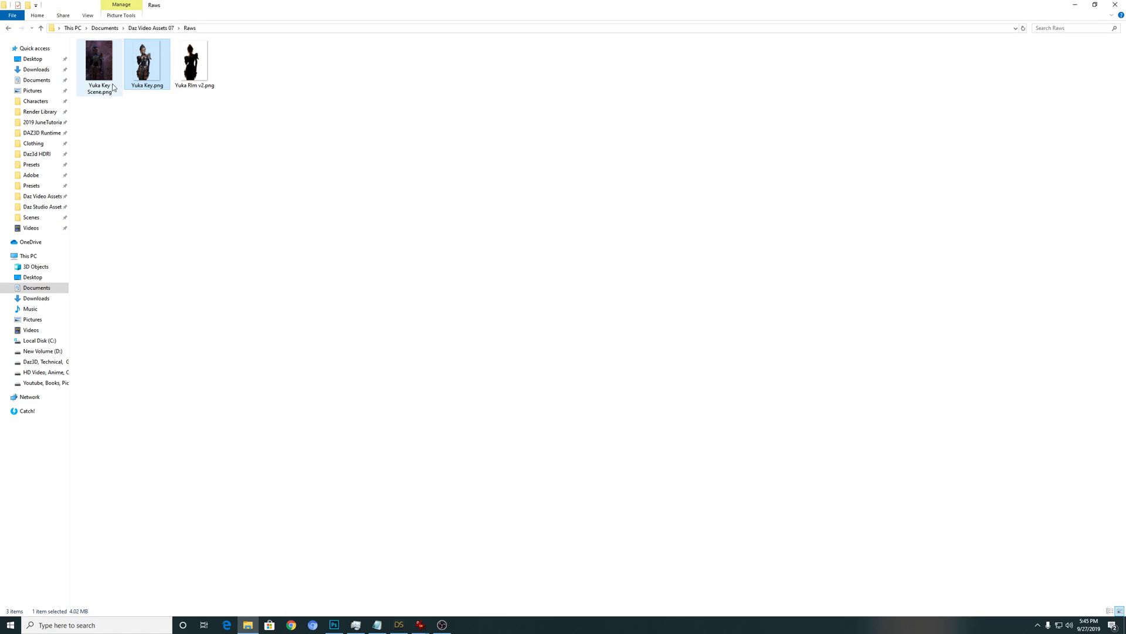
Preview the Yuka Key Scene.png render and close the viewer
{"action": "key", "text": "Left"}
{"action": "key", "text": "Return"}
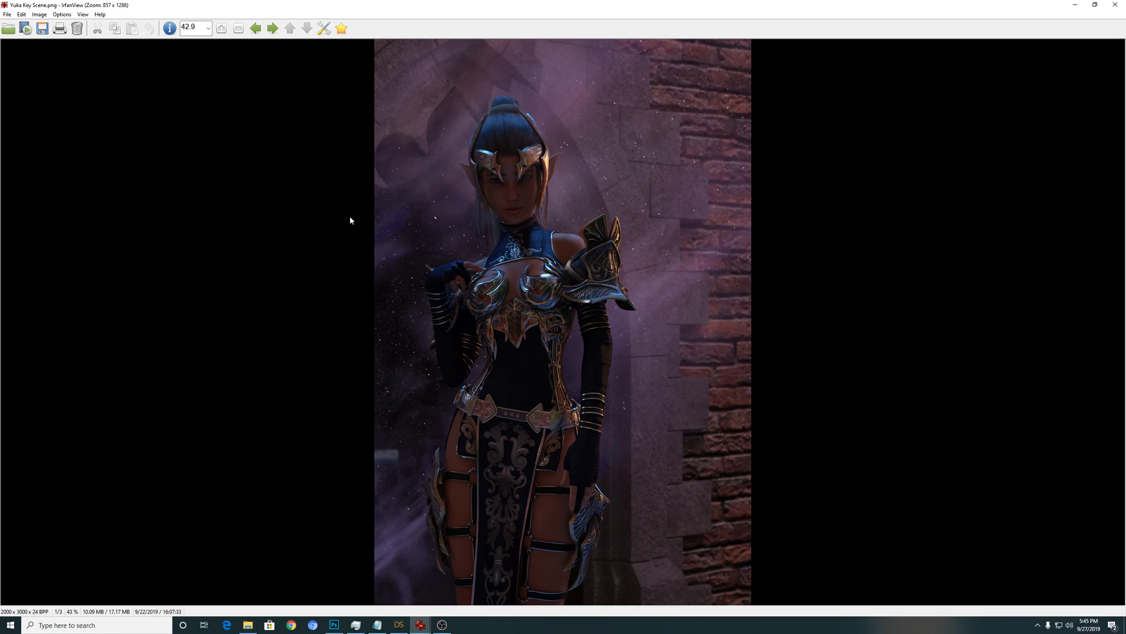
{"action": "key", "text": "Escape"}
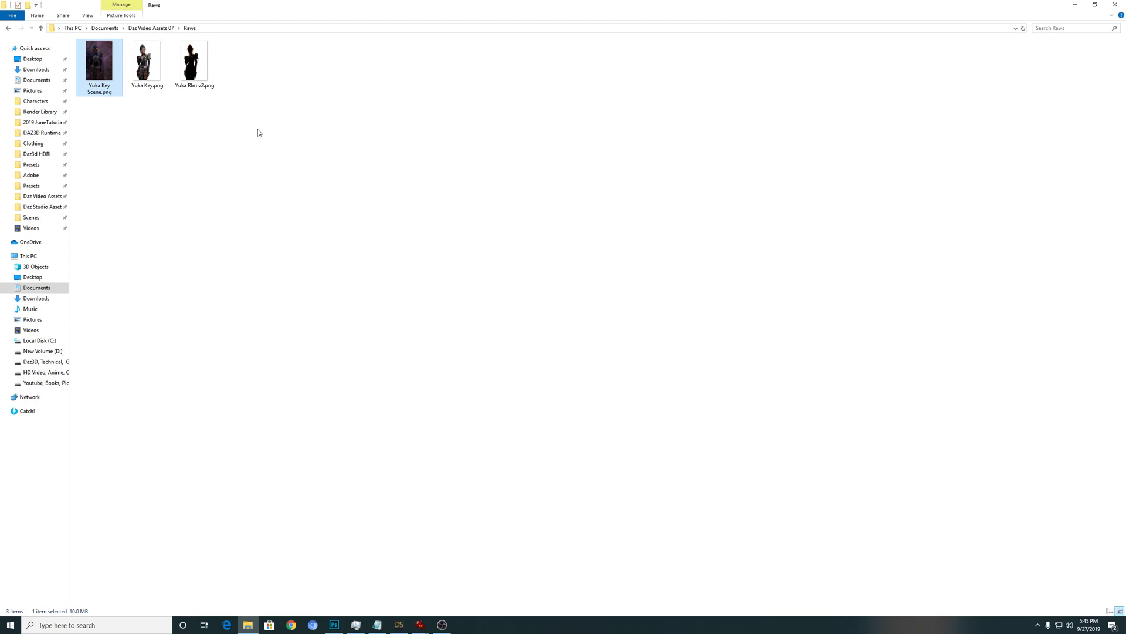
Back in DAZ Studio, select Rim Light Rig and switch off the Glancing Rembrandt key light
{"action": "left_click", "coordinate": [399, 624]}
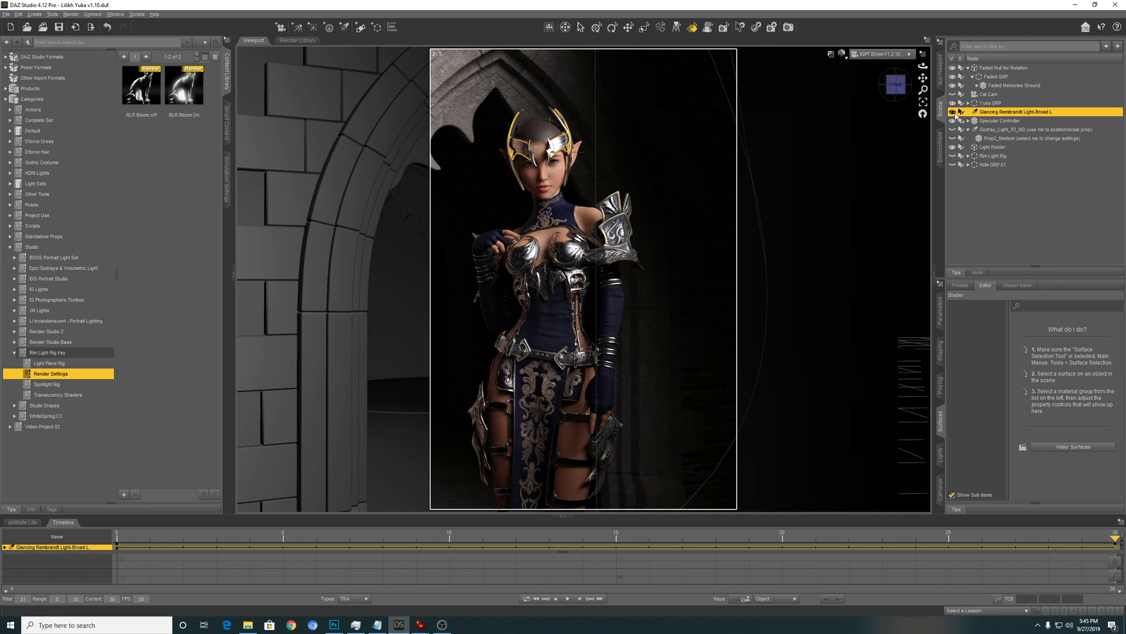
{"action": "left_click", "coordinate": [979, 156]}
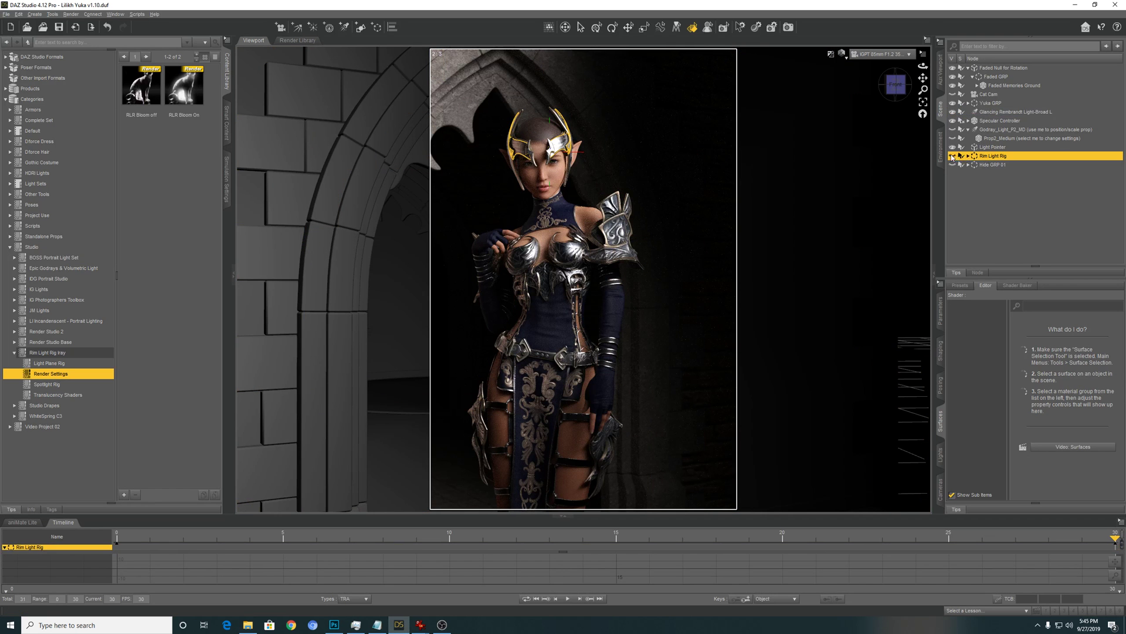
{"action": "left_click", "coordinate": [994, 113]}
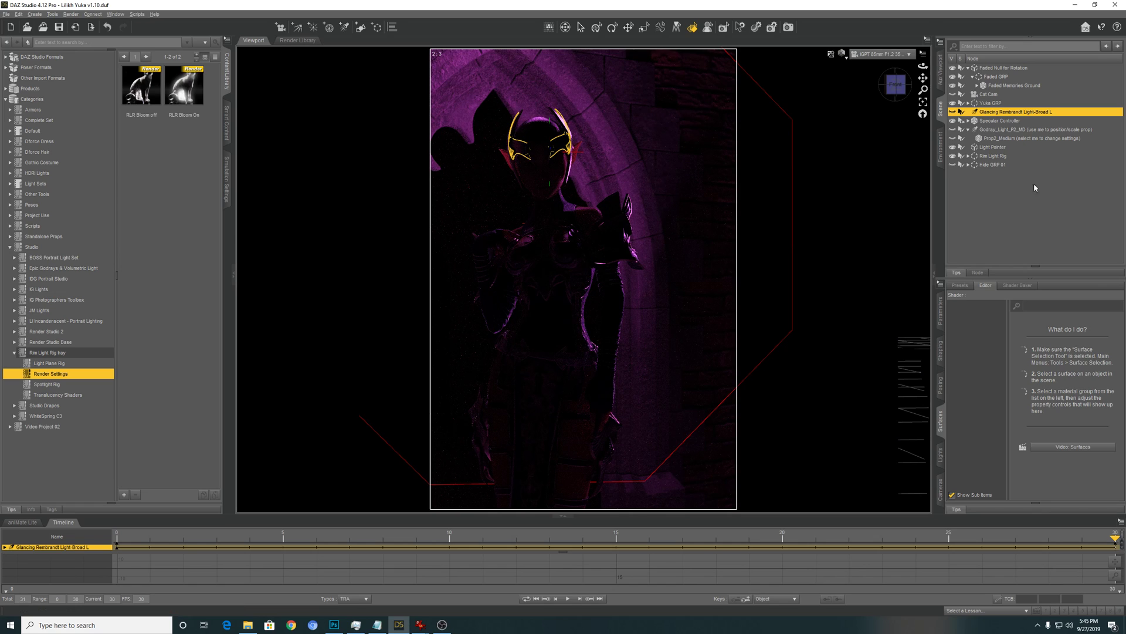
Expand Rim Light Rig, select LightPlane 7, and view the Yuka Rim v2.png render
{"action": "double_click", "coordinate": [995, 156]}
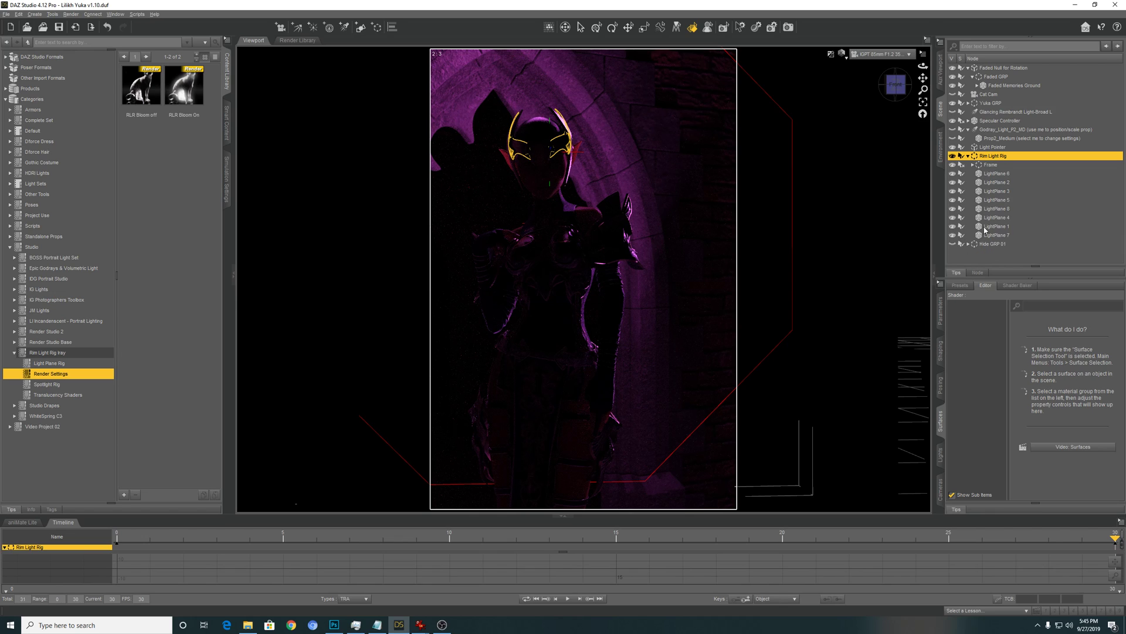
{"action": "left_click", "coordinate": [993, 236]}
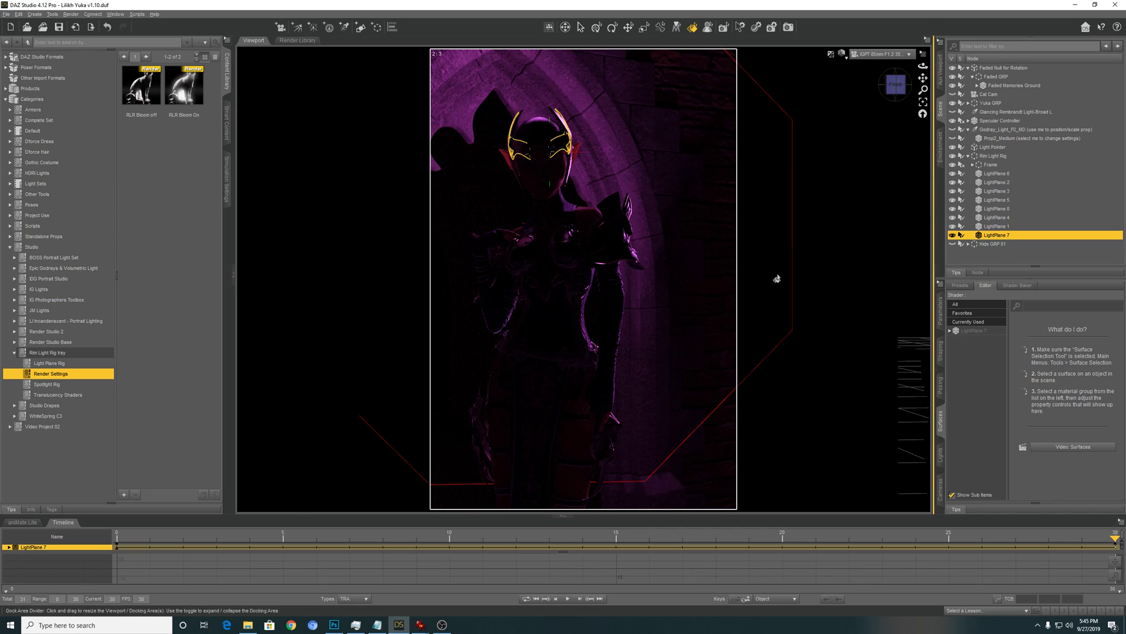
{"action": "left_click", "coordinate": [247, 625]}
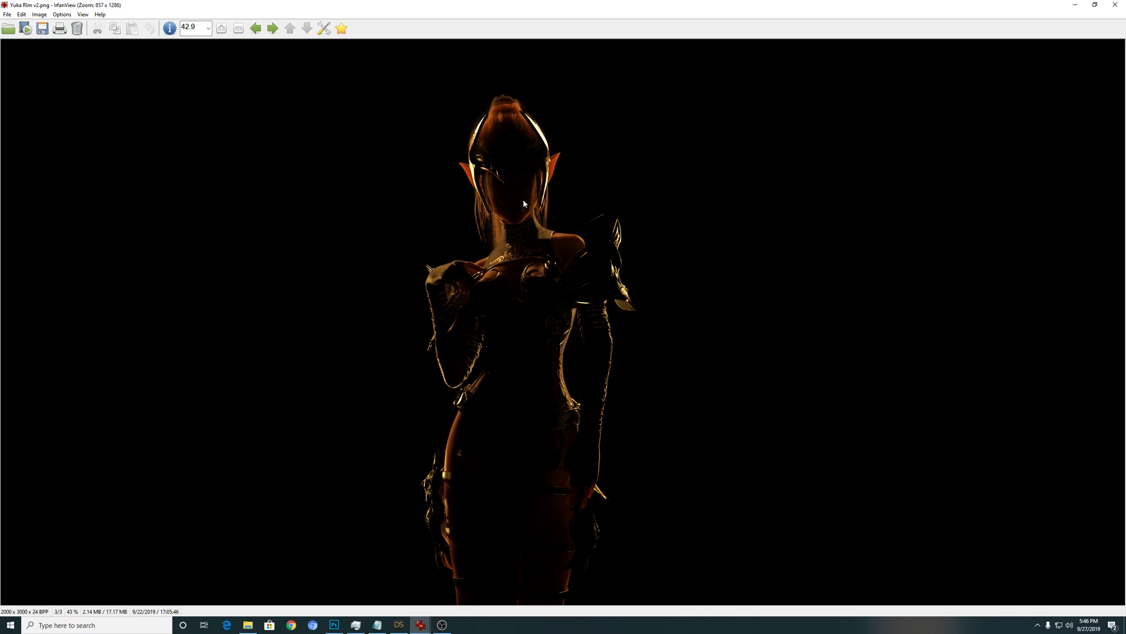
Close IrfanView, then select and deselect the Yuka Key and Yuka Rim v2 files in Raws
{"action": "left_click", "coordinate": [1115, 4]}
{"action": "left_click_drag", "start_coordinate": [283, 153], "coordinate": [120, 82]}
{"action": "left_click", "coordinate": [200, 176]}
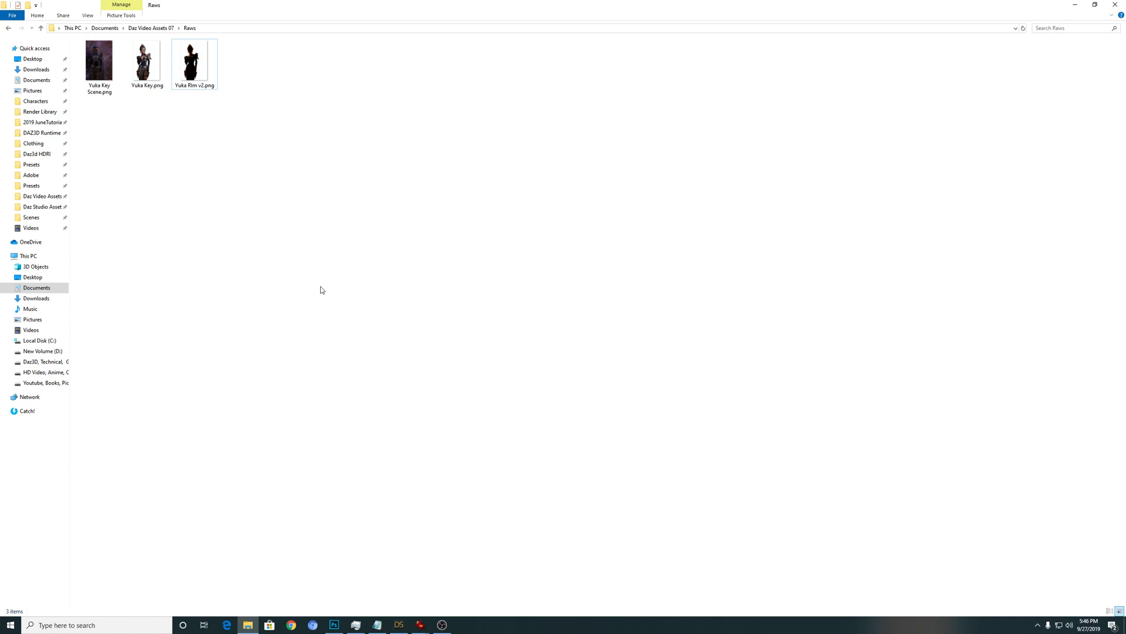
In Lilith and Yuka.psd, compare the Yuka Key Scene layer, then show and select Yuka Key
{"action": "left_click", "coordinate": [334, 625]}
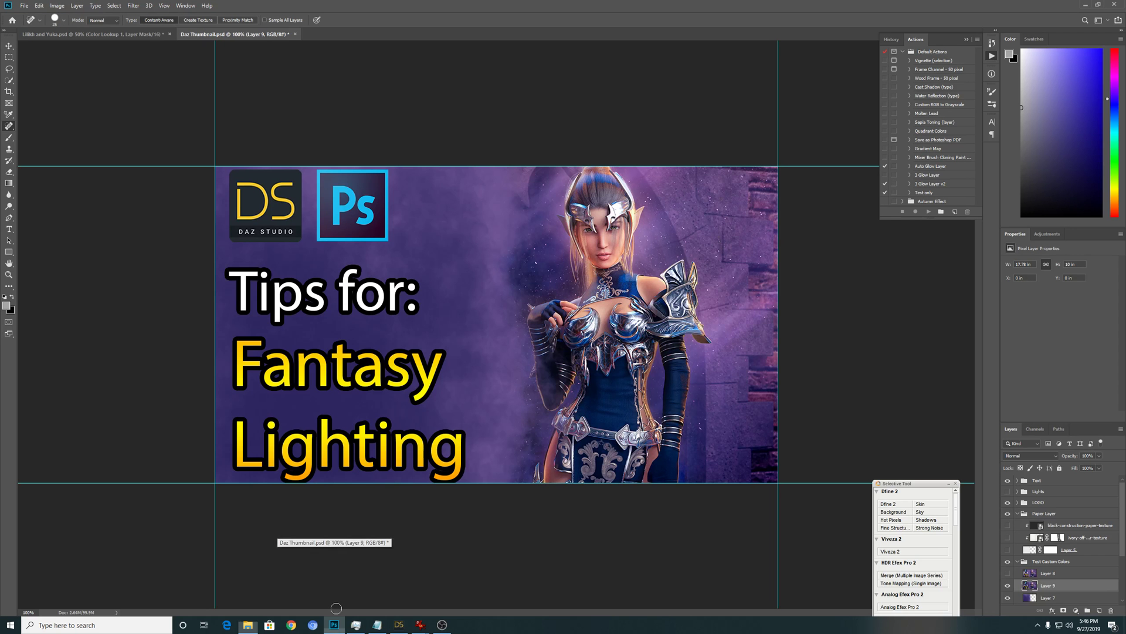
{"action": "left_click", "coordinate": [72, 37]}
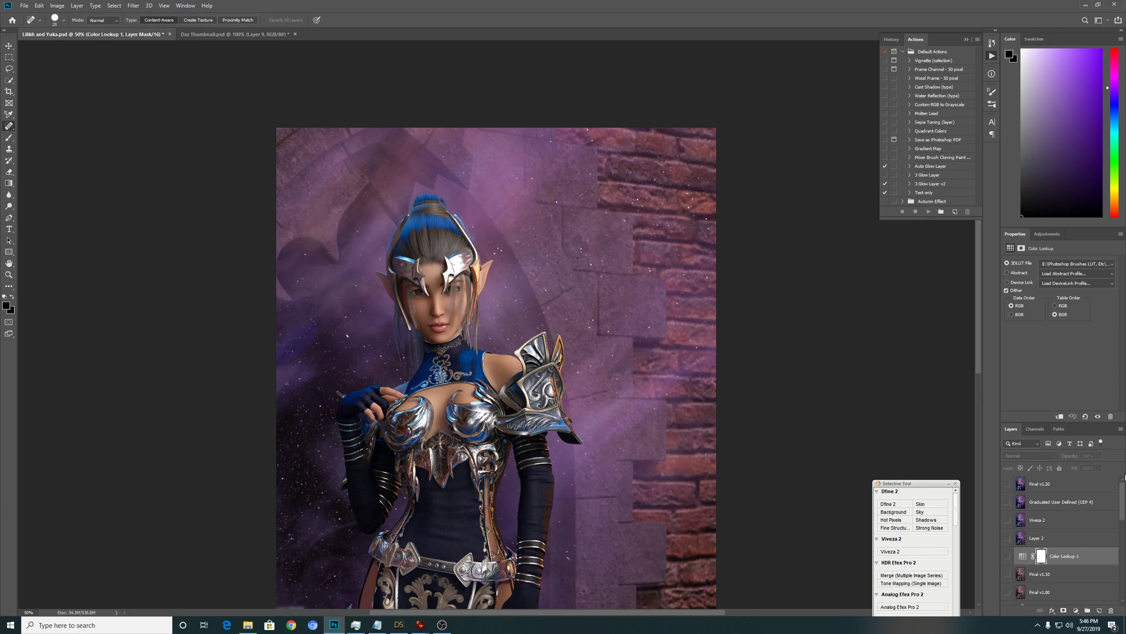
{"action": "scroll", "coordinate": [1103, 581], "scroll_direction": "down", "scroll_amount": 10}
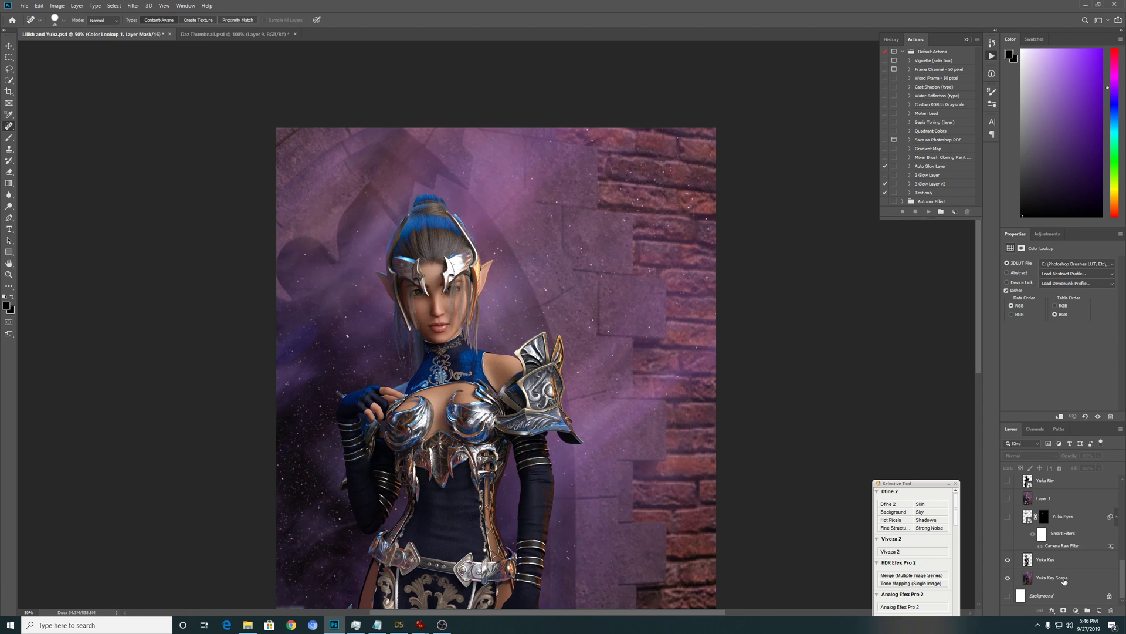
{"action": "left_click", "coordinate": [1064, 579]}
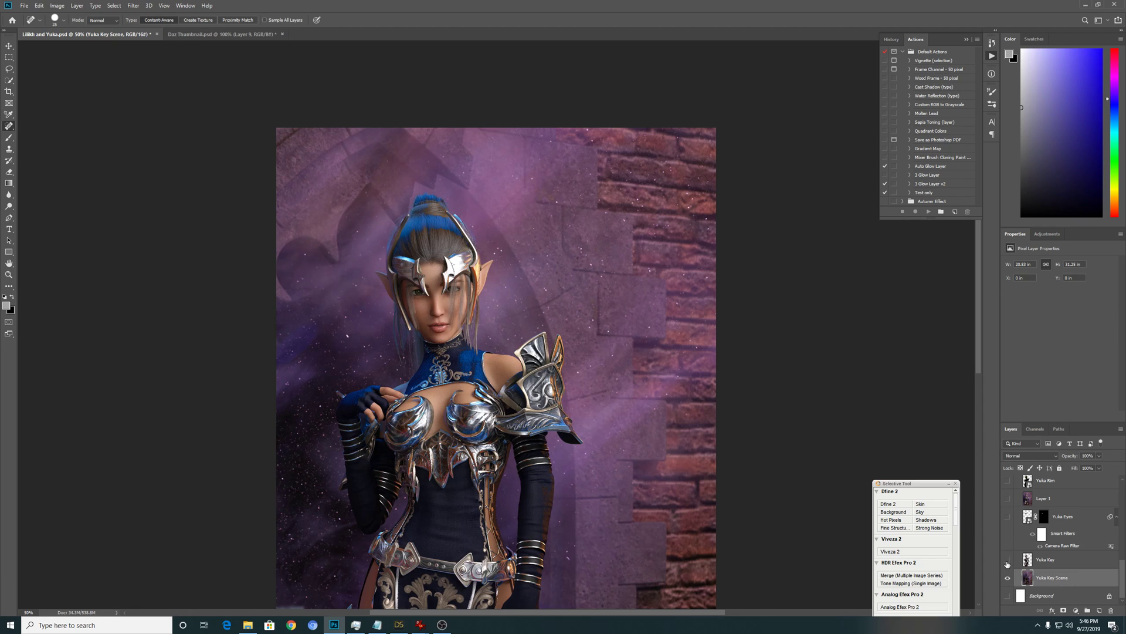
{"action": "left_click", "coordinate": [1008, 560]}
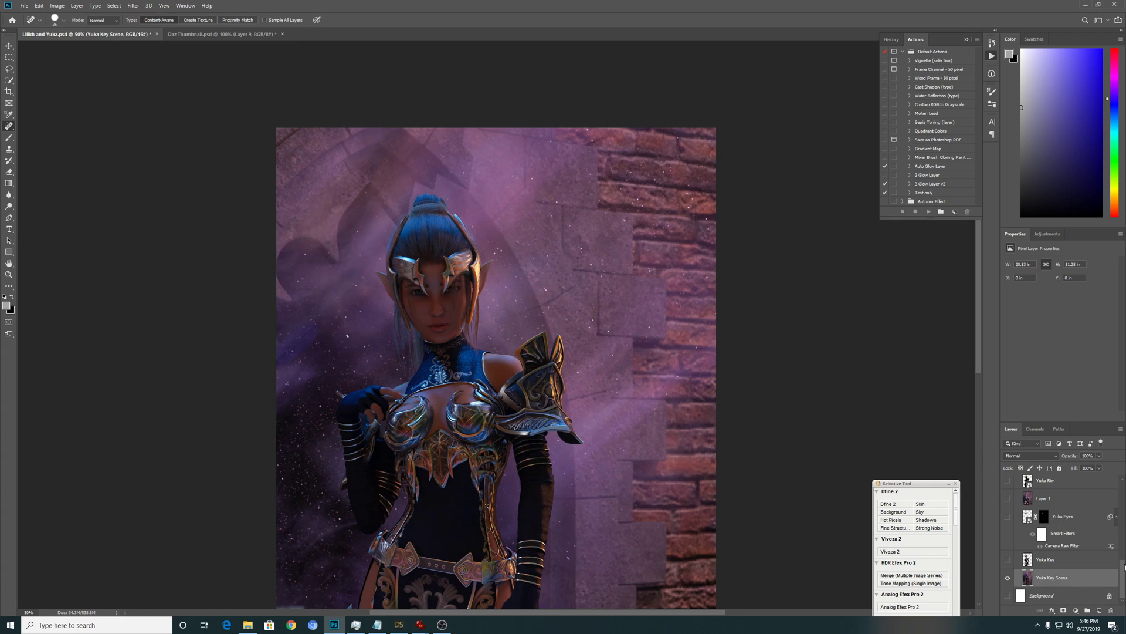
{"action": "left_click", "coordinate": [1008, 577]}
{"action": "left_click", "coordinate": [1007, 577]}
{"action": "left_click", "coordinate": [1008, 560]}
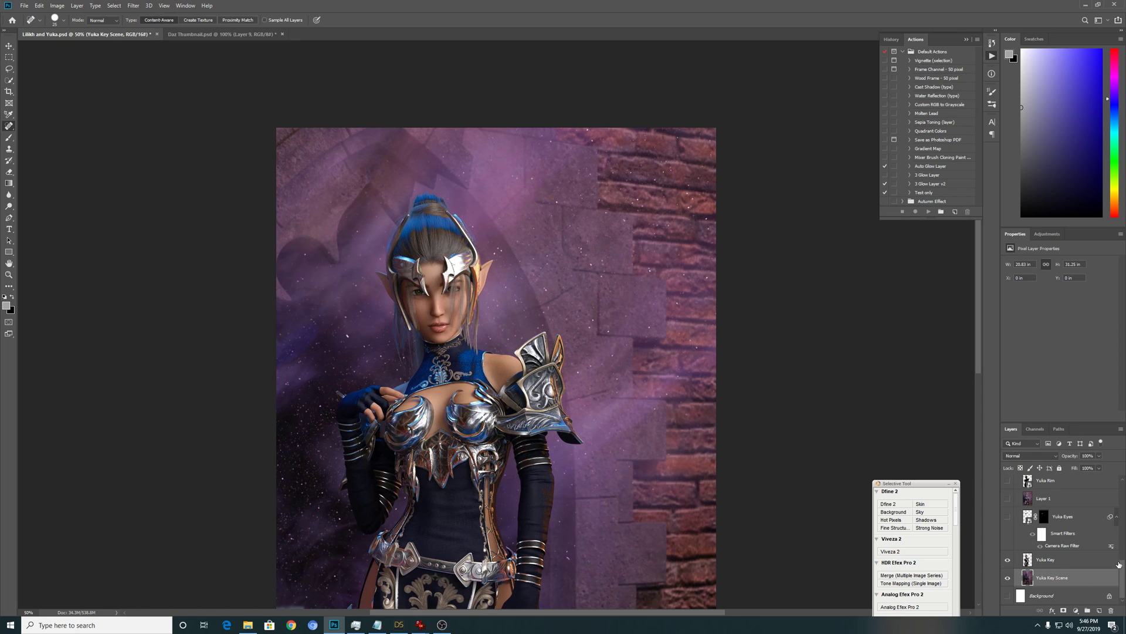
{"action": "left_click", "coordinate": [1067, 563]}
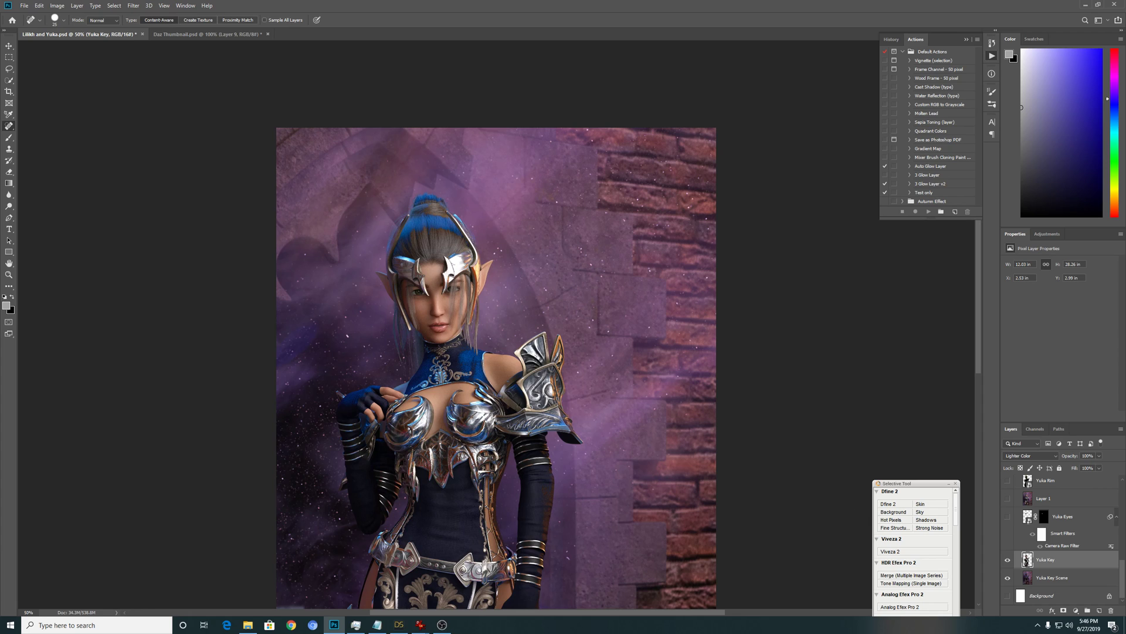
Set the Photoshop view magnification to 75%
{"action": "scroll", "coordinate": [1123, 578], "scroll_direction": "up", "scroll_amount": 1}
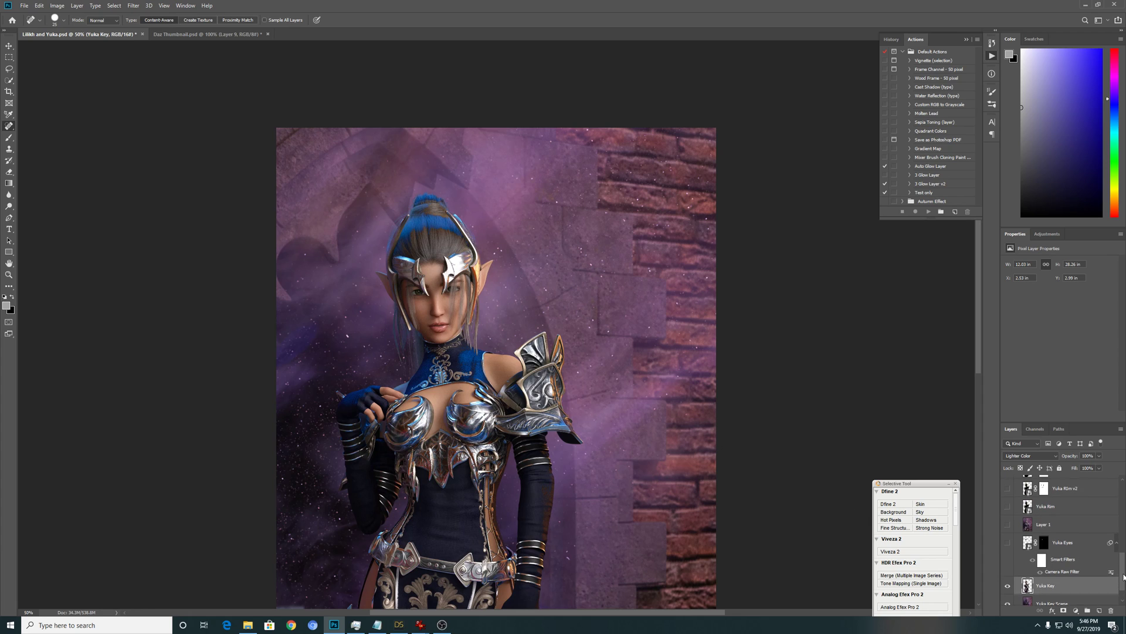
{"action": "scroll", "coordinate": [1124, 578], "scroll_direction": "up", "scroll_amount": 1}
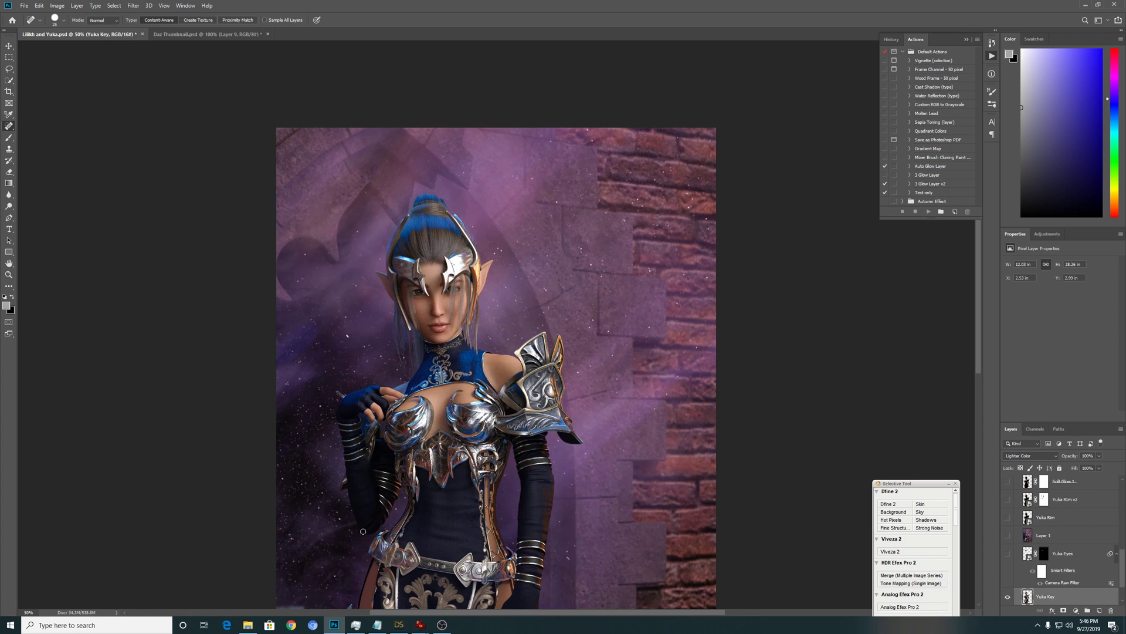
{"action": "left_click", "coordinate": [24, 612]}
{"action": "type", "text": "75"}
{"action": "key", "text": "Return"}
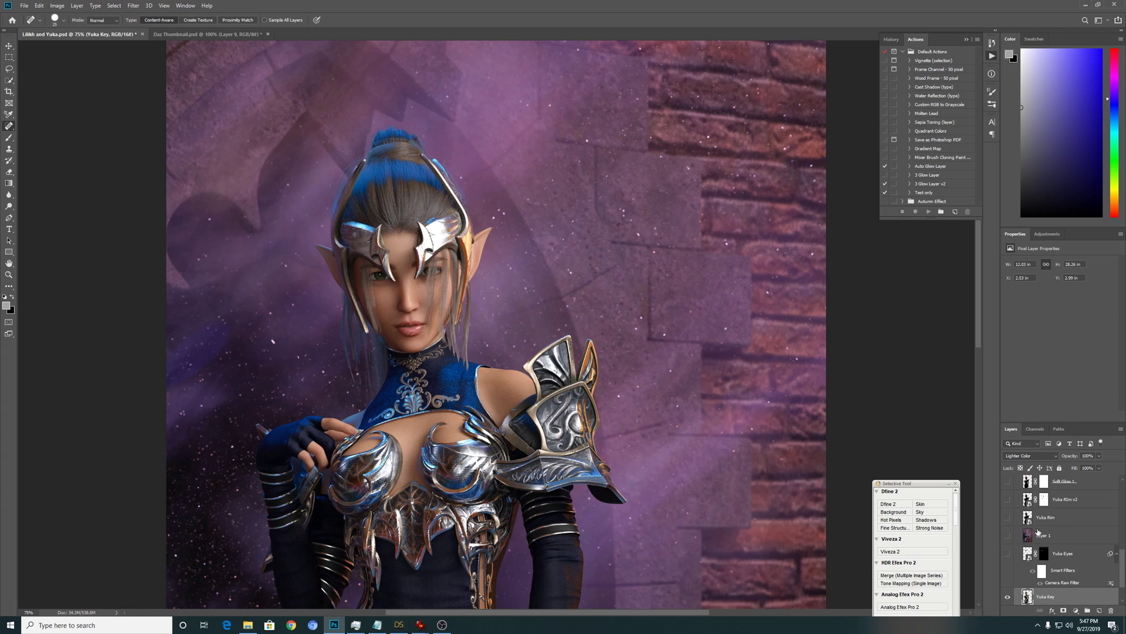
Turn on the Yuka Eyes layer to give the elf green eyes
{"action": "left_click", "coordinate": [1009, 553]}
{"action": "scroll", "coordinate": [978, 300], "scroll_direction": "down", "scroll_amount": 1}
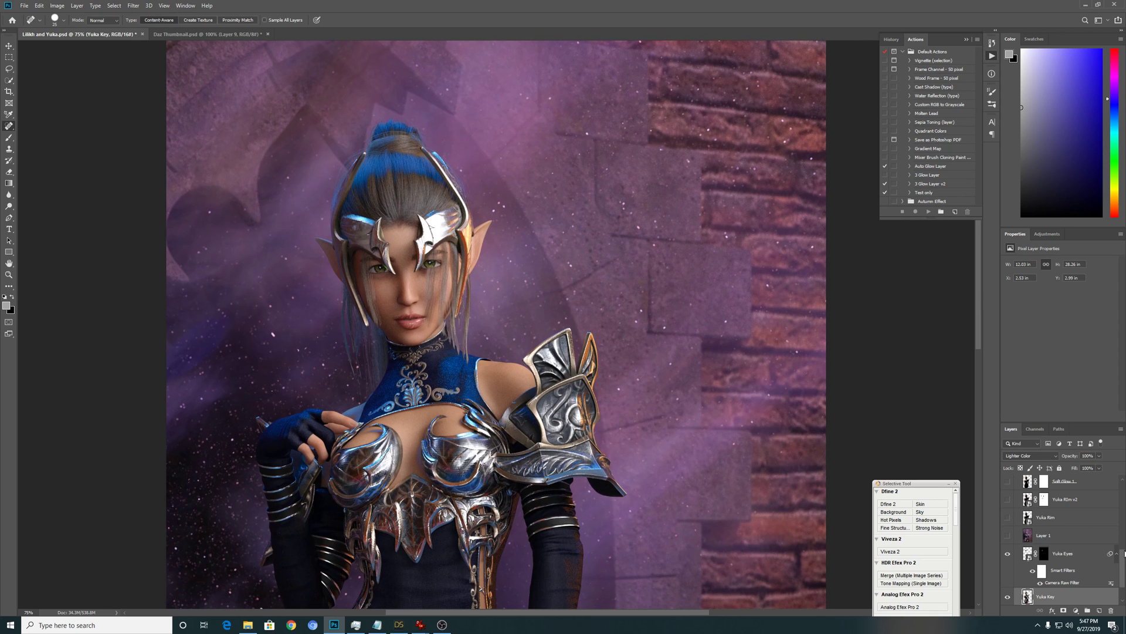
{"action": "scroll", "coordinate": [1124, 557], "scroll_direction": "up", "scroll_amount": 3}
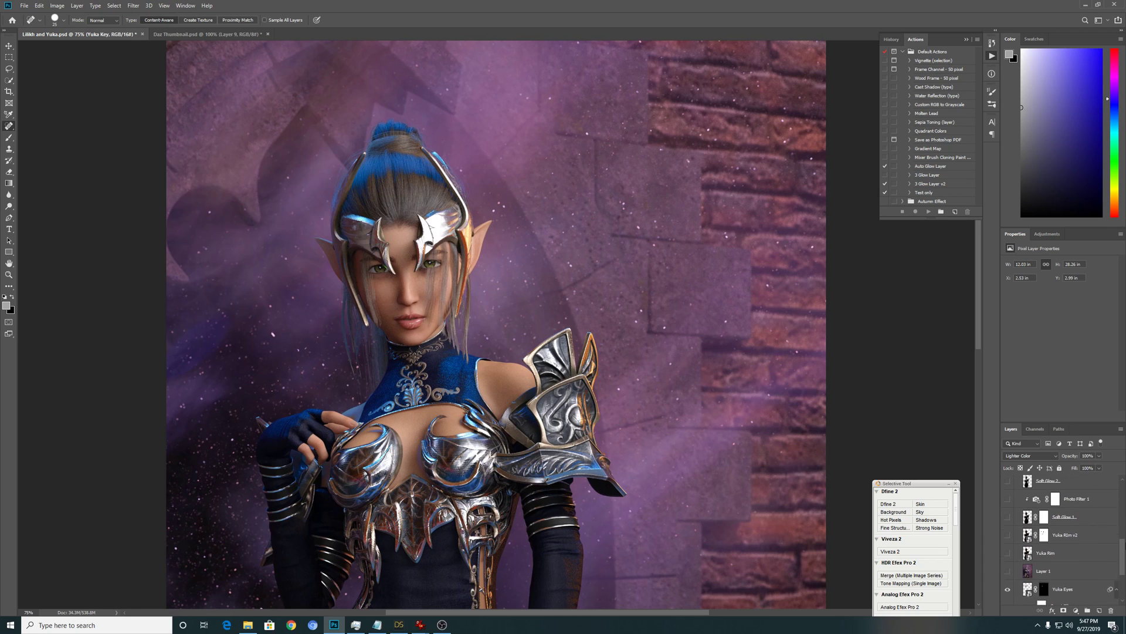
Compare the Yuka Rim and Yuka Rim v2 rim-light layers by toggling their visibility
{"action": "scroll", "coordinate": [1083, 551], "scroll_direction": "down", "scroll_amount": 1}
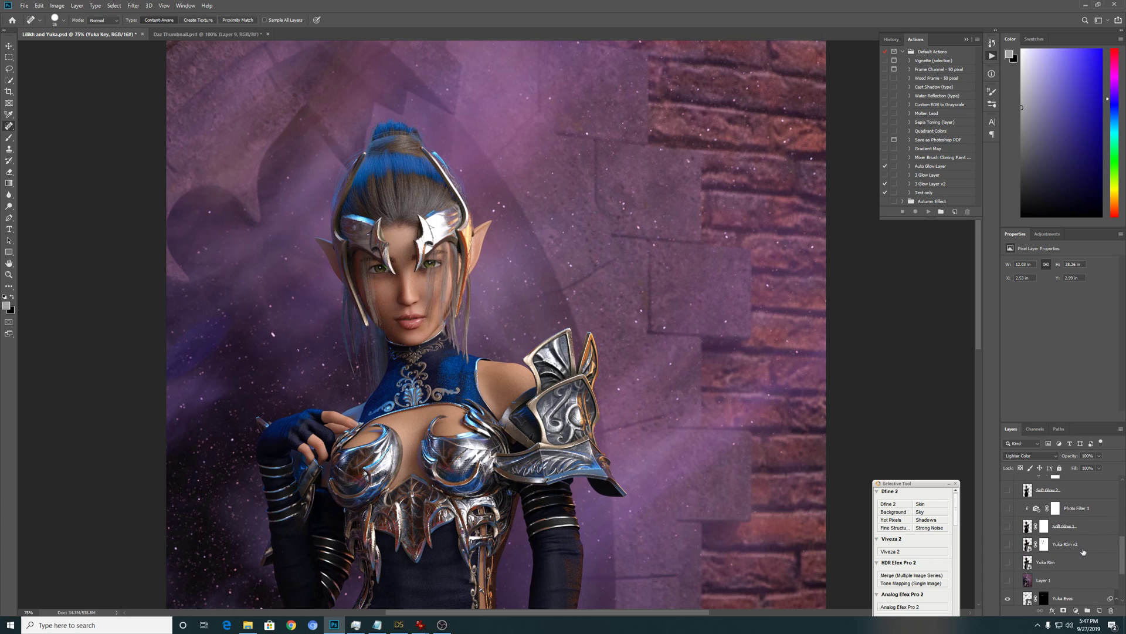
{"action": "left_click", "coordinate": [1007, 563]}
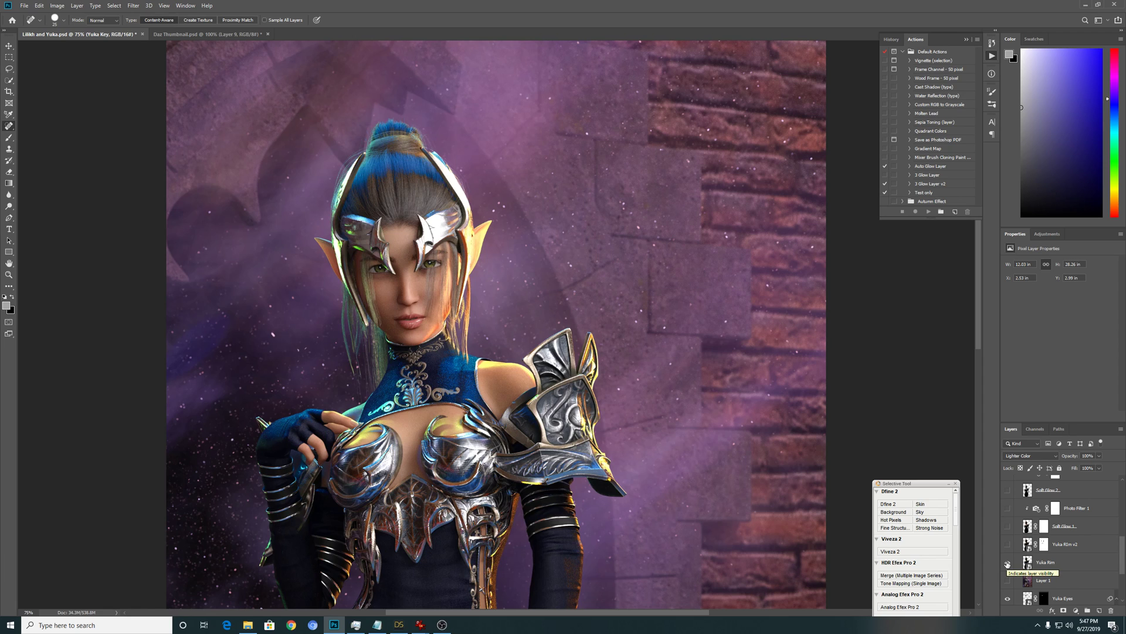
{"action": "left_click", "coordinate": [1007, 564]}
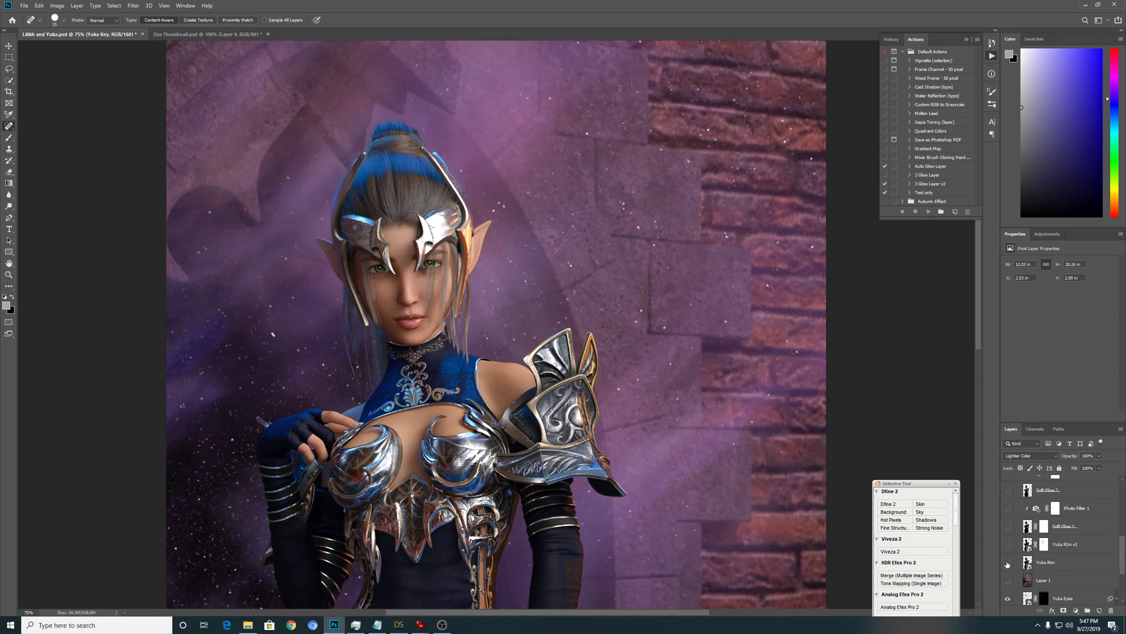
{"action": "left_click", "coordinate": [1007, 544]}
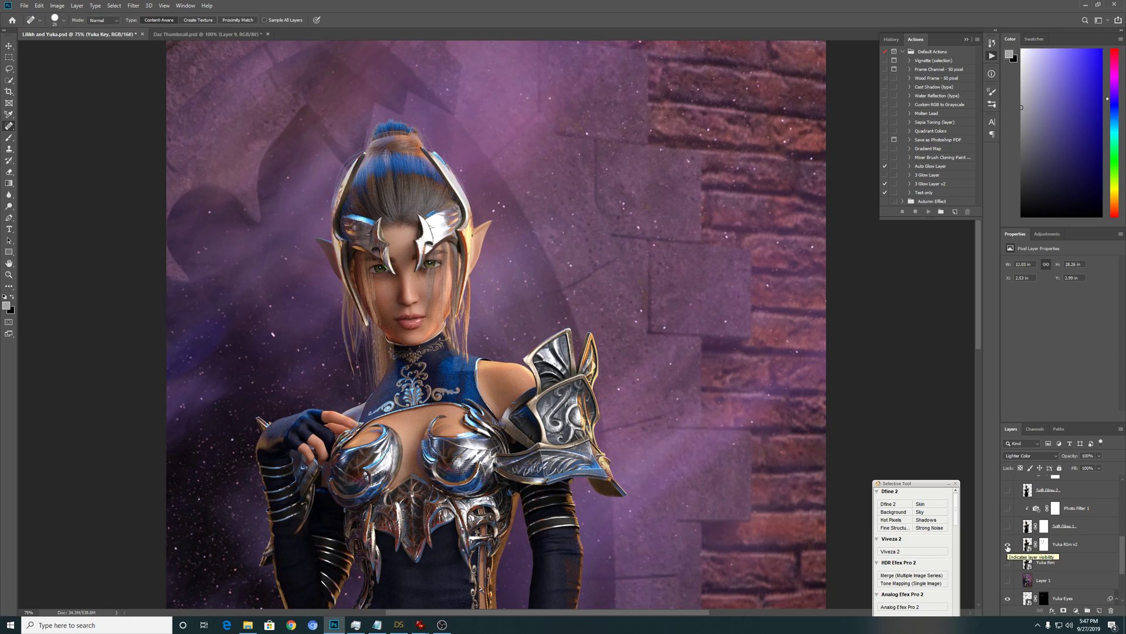
{"action": "left_click", "coordinate": [1007, 562]}
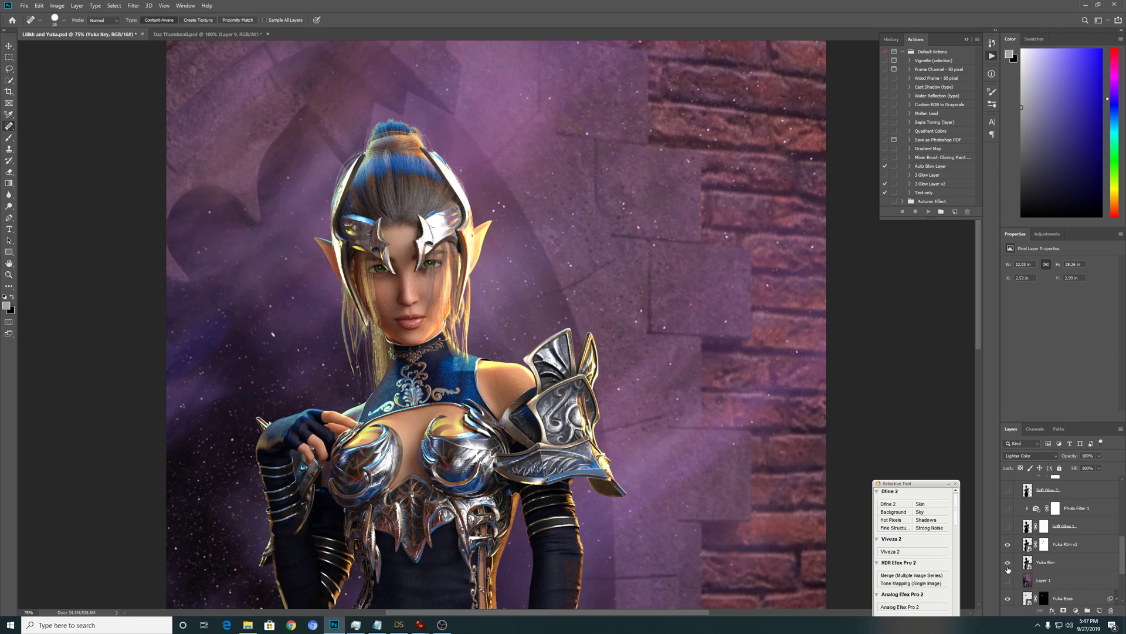
{"action": "left_click", "coordinate": [1007, 565]}
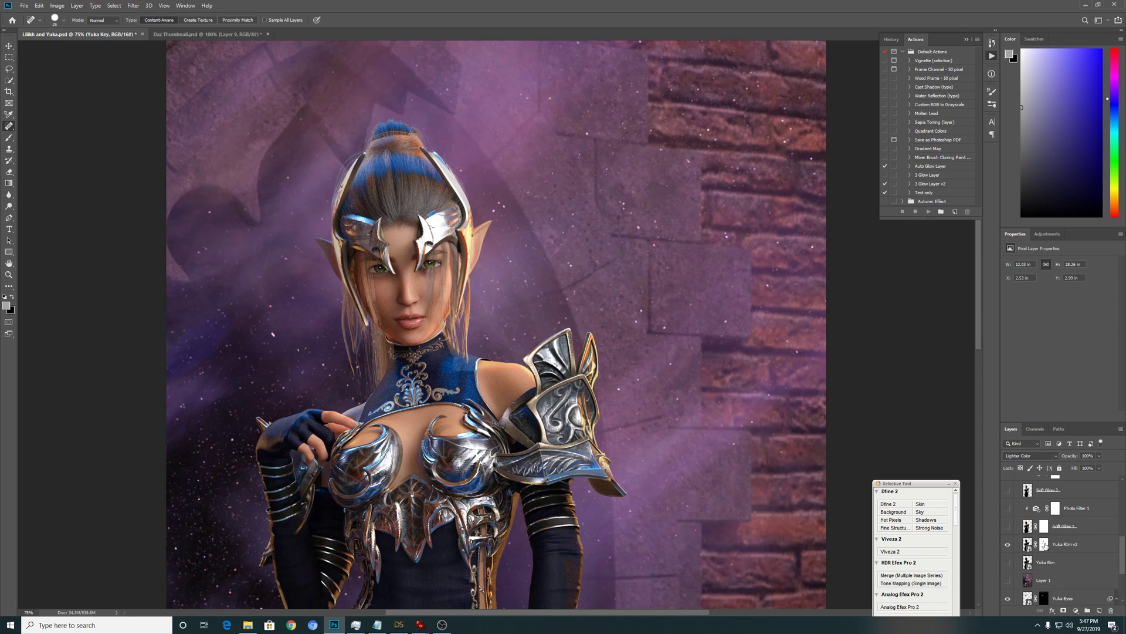
Target the Yuka Rim v2 layer mask and pick a light grey foreground colour
{"action": "left_click", "coordinate": [1045, 545]}
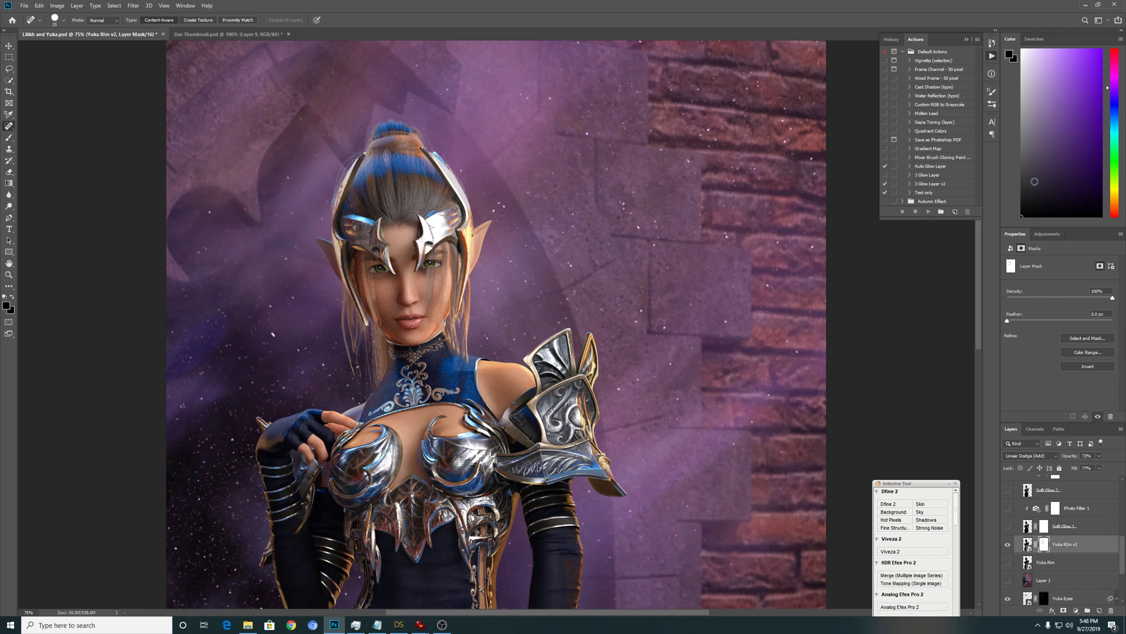
{"action": "left_click", "coordinate": [1013, 138]}
{"action": "left_click", "coordinate": [1021, 139]}
Hide Yuka Rim v2, select Yuka Rim to inspect it, then hide it too
{"action": "left_click", "coordinate": [1008, 544]}
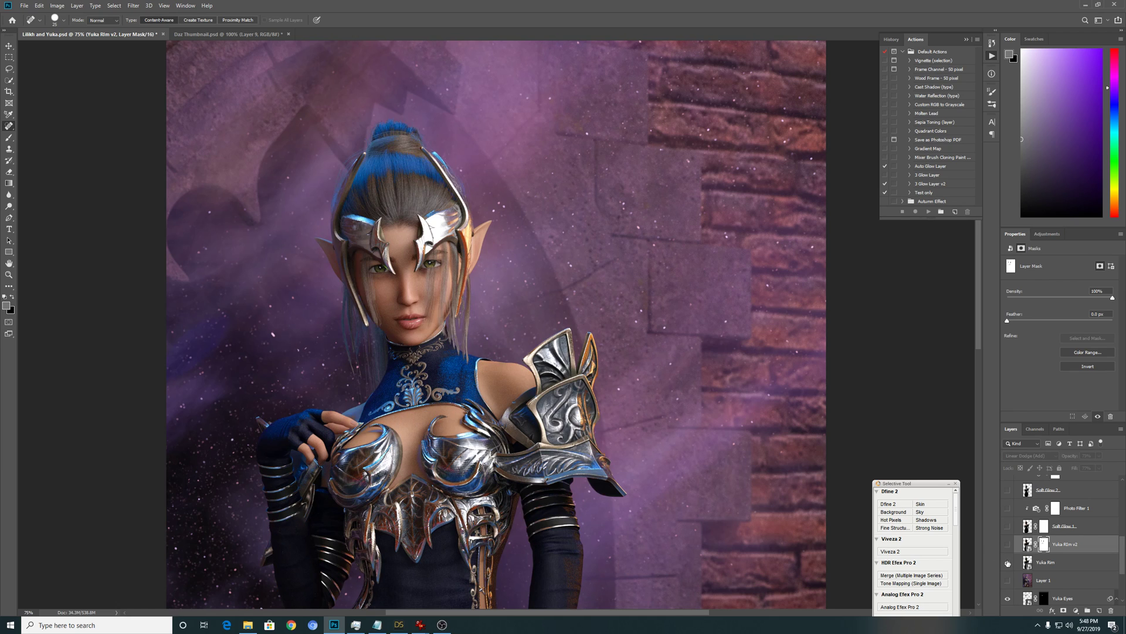
{"action": "left_click", "coordinate": [1008, 562]}
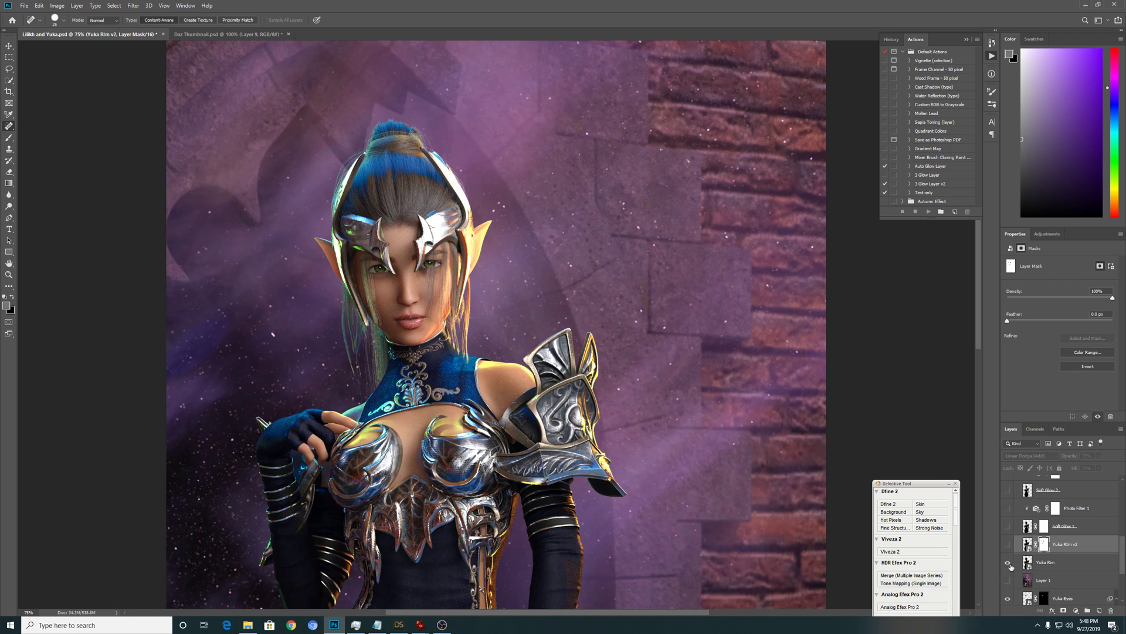
{"action": "left_click", "coordinate": [1041, 566]}
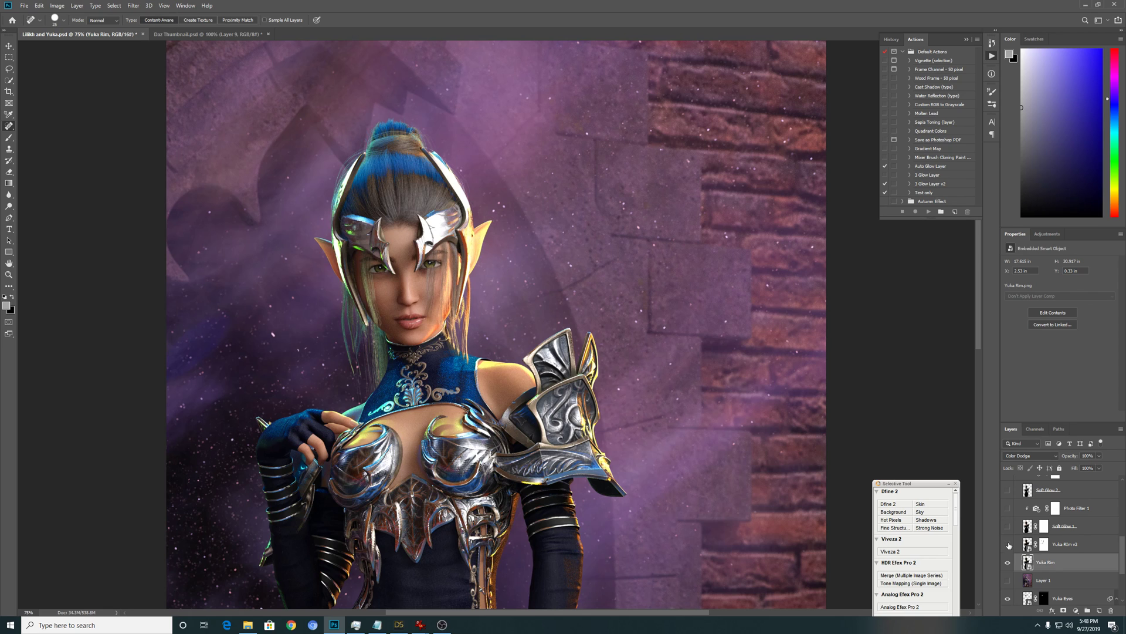
{"action": "left_click", "coordinate": [1008, 560]}
Turn on the Soft Glow 3, Soft Glow 2 and Soft Glow 1 layers
{"action": "scroll", "coordinate": [1124, 558], "scroll_direction": "up", "scroll_amount": 4}
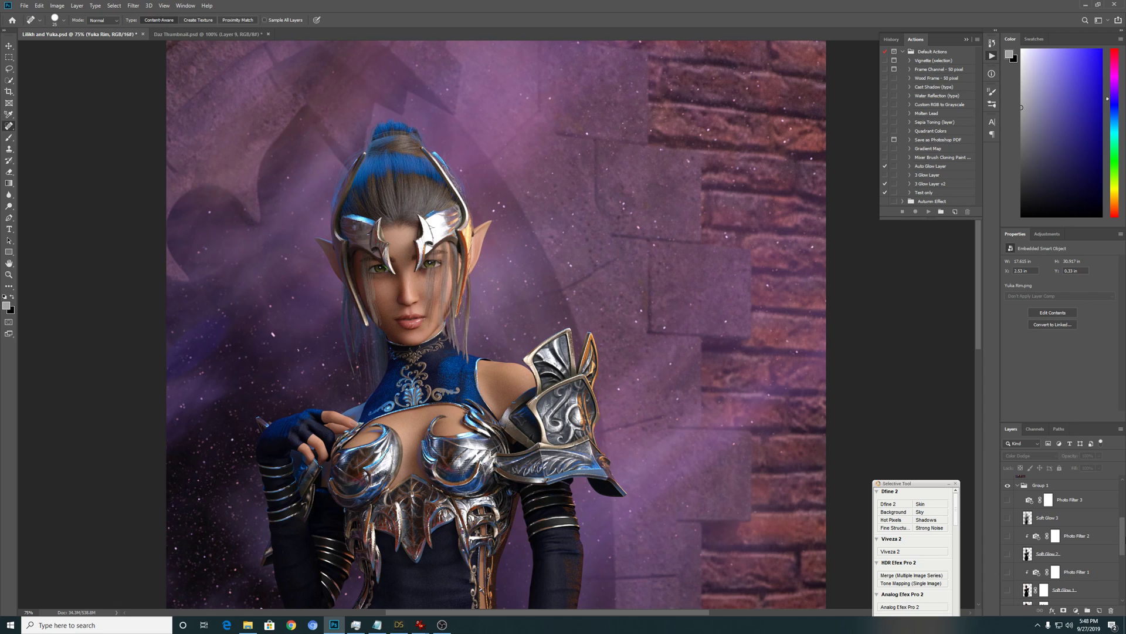
{"action": "left_click", "coordinate": [1007, 518]}
{"action": "left_click", "coordinate": [1008, 553]}
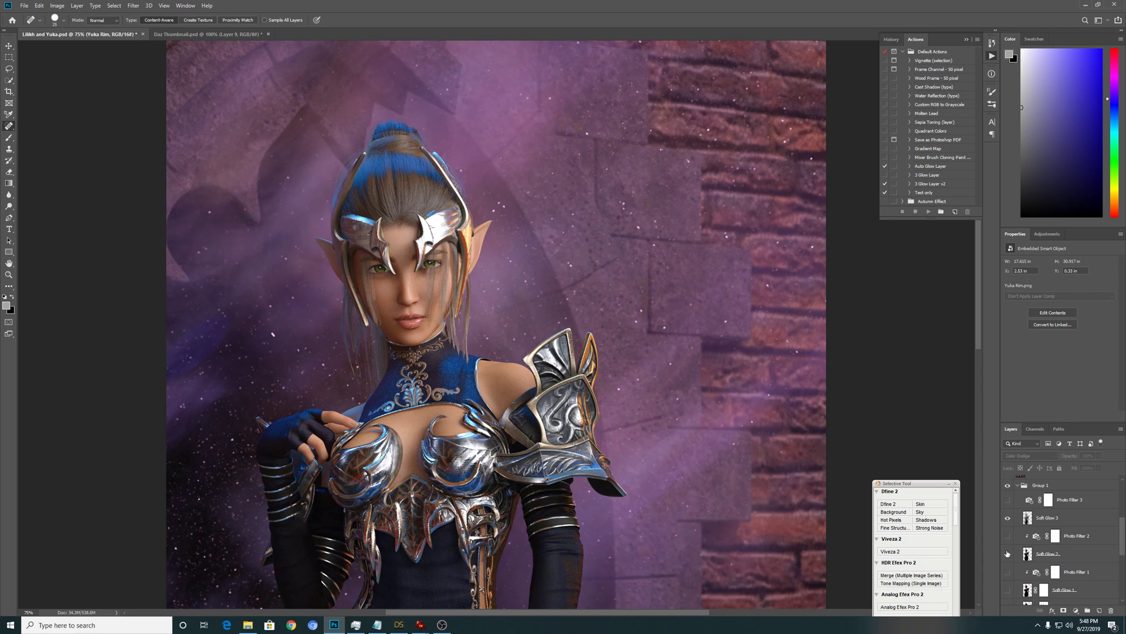
{"action": "left_click", "coordinate": [1008, 591]}
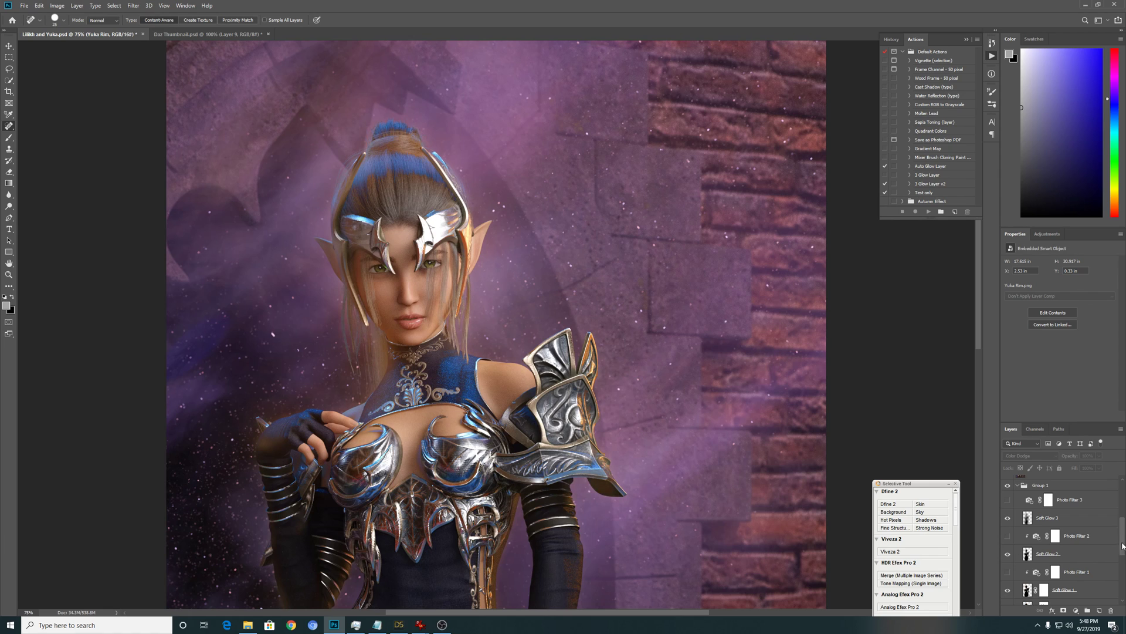
{"action": "scroll", "coordinate": [1122, 549], "scroll_direction": "down", "scroll_amount": 1}
{"action": "left_click_drag", "start_coordinate": [1123, 549], "coordinate": [1122, 566]}
{"action": "scroll", "coordinate": [1123, 566], "scroll_direction": "up", "scroll_amount": 5}
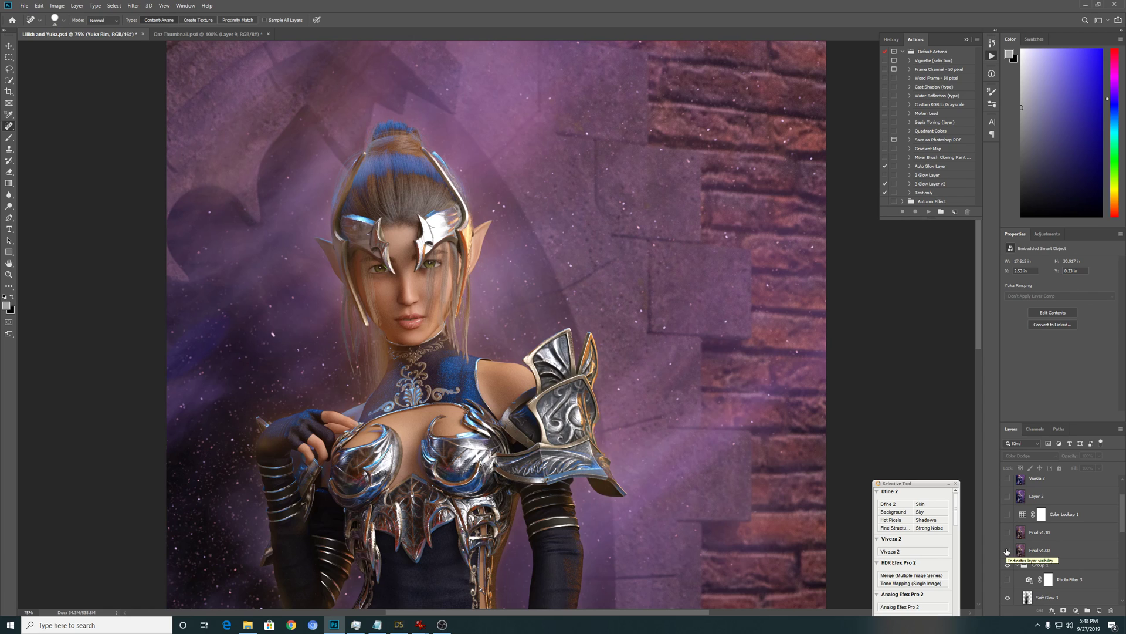
Show the Final v1.00 version and toggle the Color Lookup 1 grade to compare
{"action": "left_click", "coordinate": [1008, 552]}
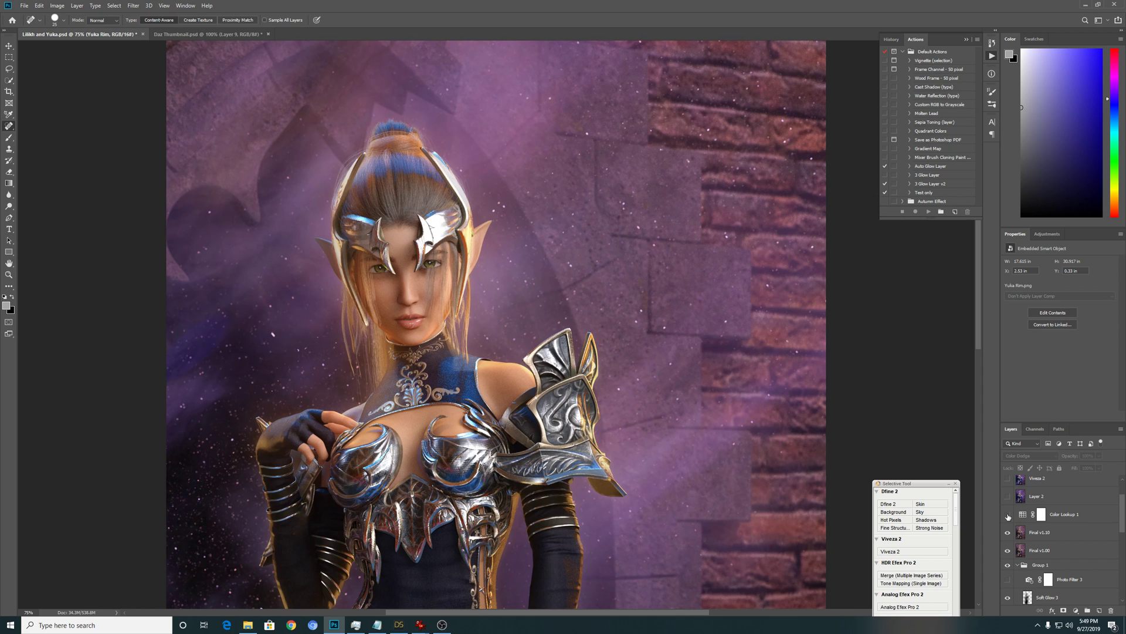
{"action": "left_click", "coordinate": [1008, 514]}
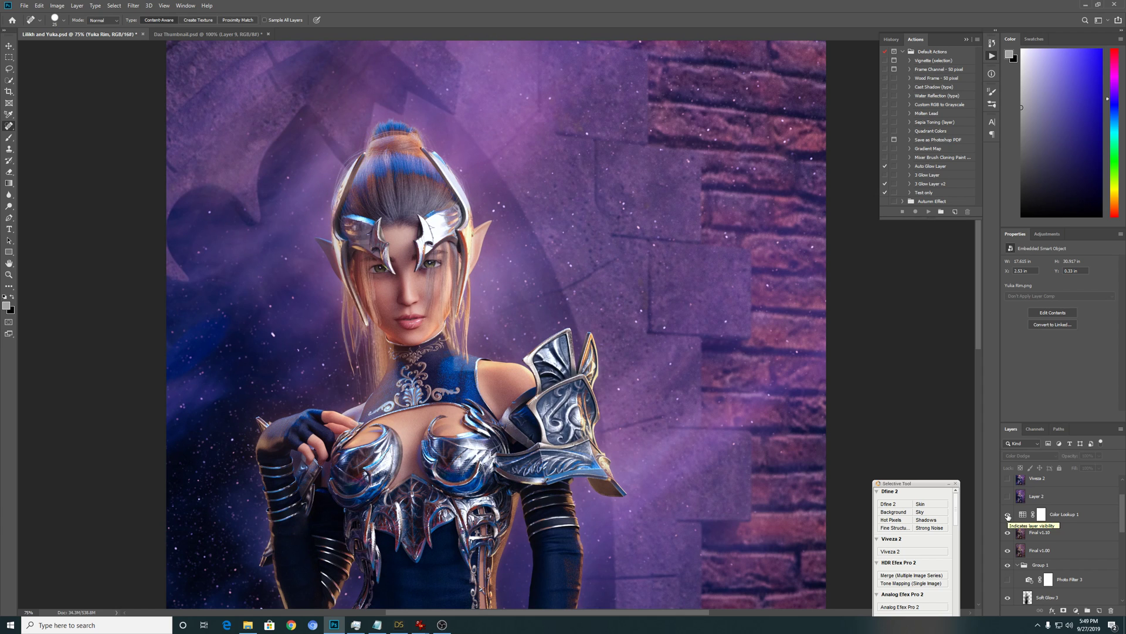
{"action": "left_click", "coordinate": [1007, 514]}
{"action": "left_click", "coordinate": [1008, 514]}
Select Color Lookup 1 to view its Properties, compare once more, and leave it on
{"action": "left_click", "coordinate": [1076, 515]}
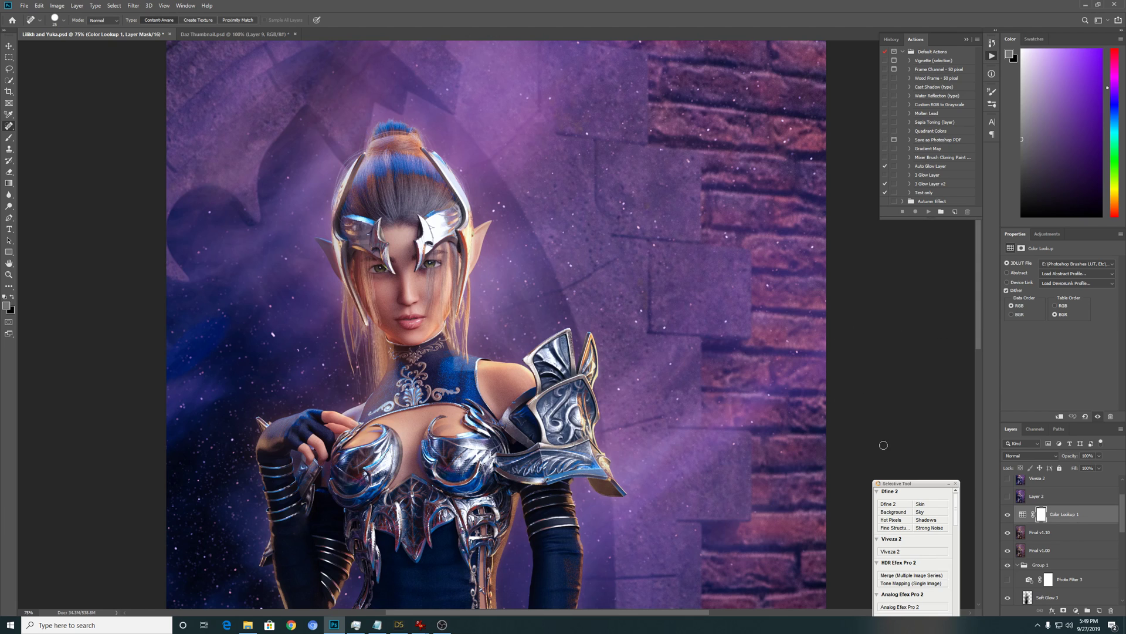
{"action": "left_click", "coordinate": [1008, 515]}
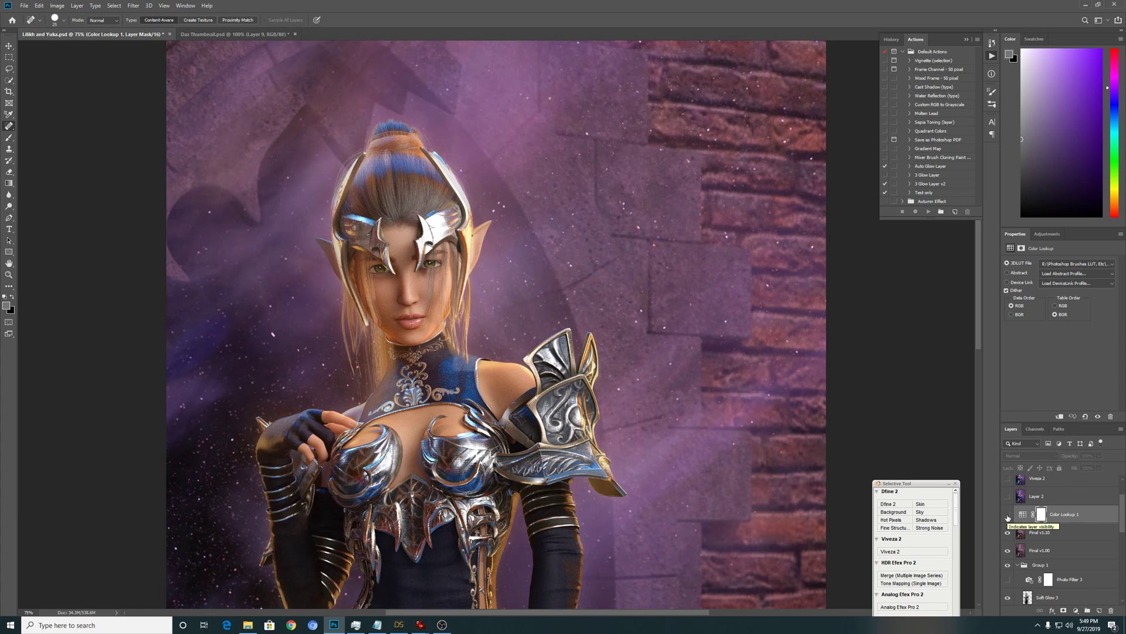
{"action": "left_click", "coordinate": [1008, 515]}
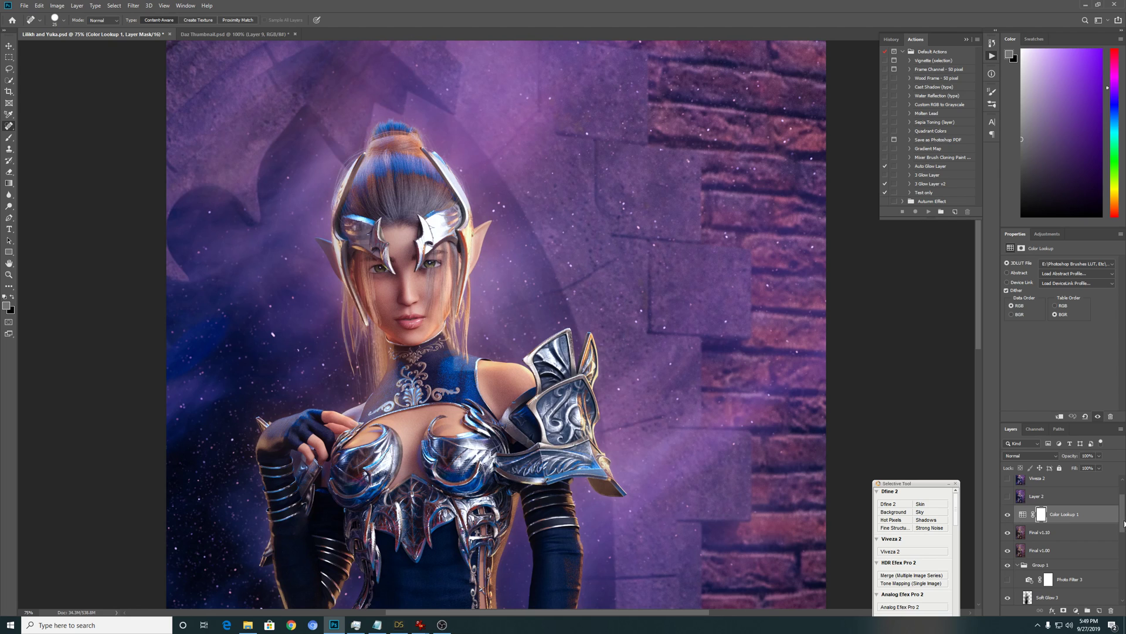
{"action": "left_click_drag", "start_coordinate": [1124, 522], "coordinate": [1124, 510]}
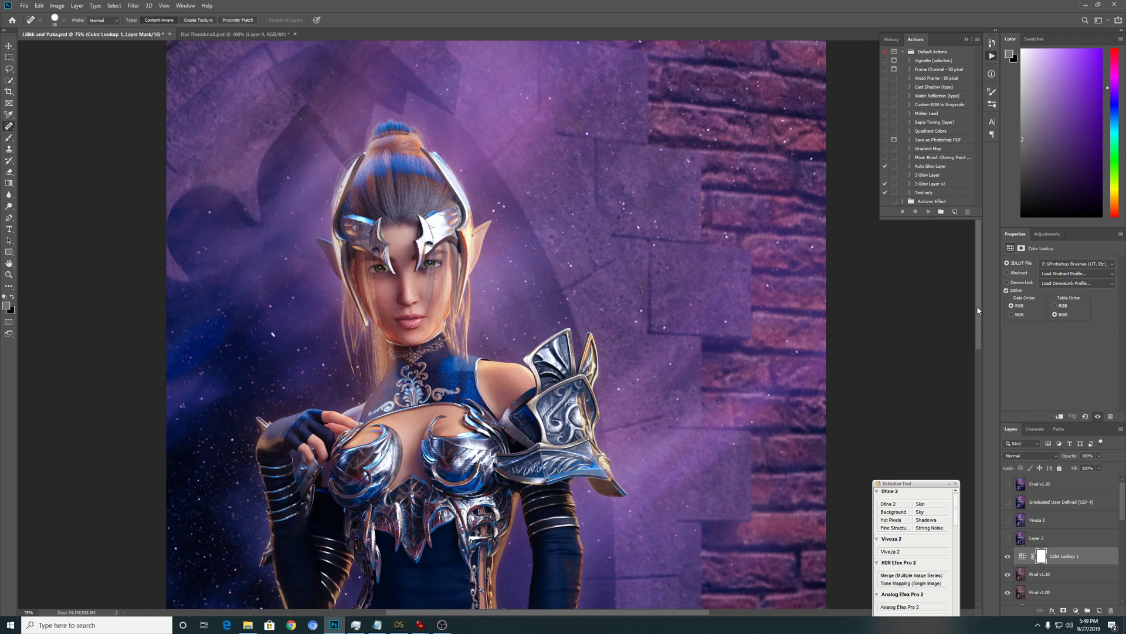
Select the Viveza 2 layer and compare it on and off, leaving it visible
{"action": "scroll", "coordinate": [979, 327], "scroll_direction": "down", "scroll_amount": 2}
{"action": "scroll", "coordinate": [978, 326], "scroll_direction": "down", "scroll_amount": 2}
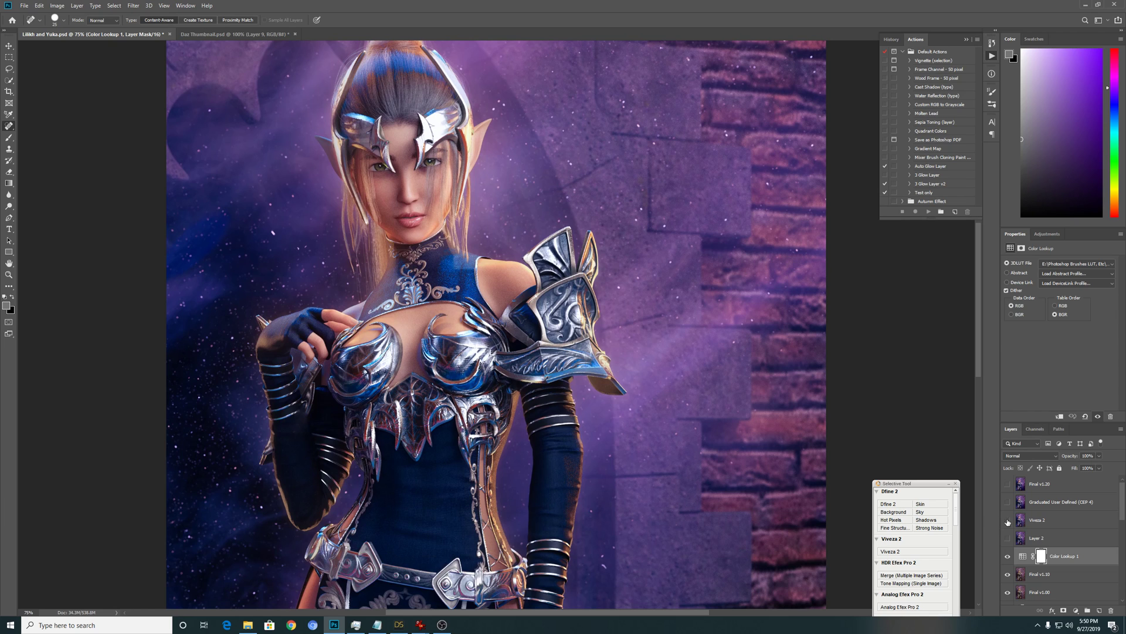
{"action": "left_click", "coordinate": [131, 6]}
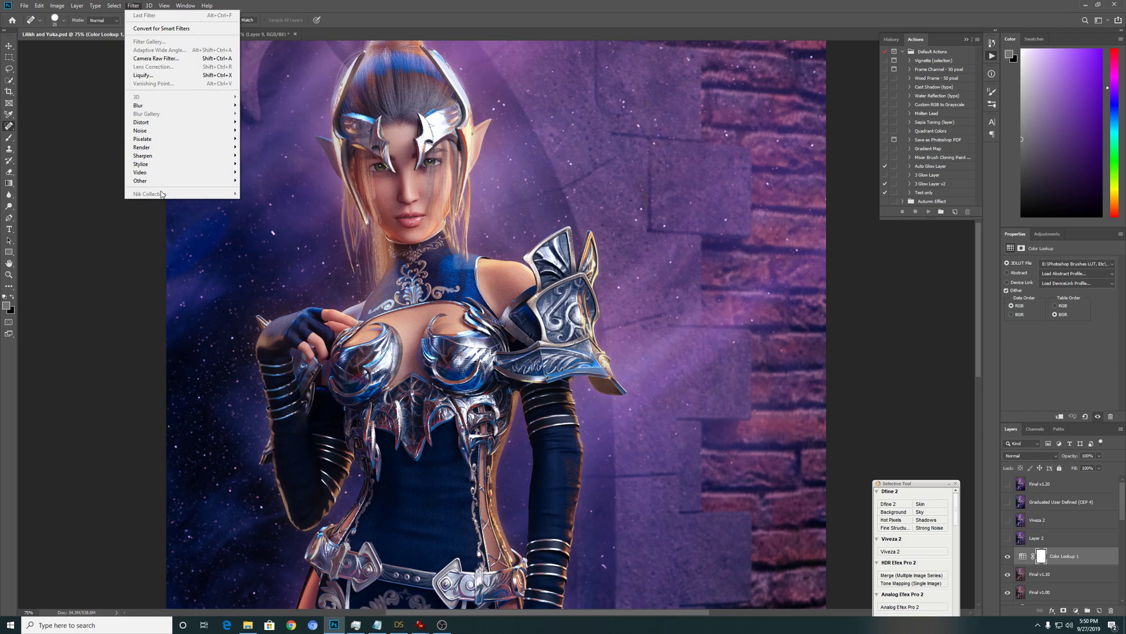
{"action": "left_click", "coordinate": [1062, 524]}
{"action": "left_click", "coordinate": [1062, 524]}
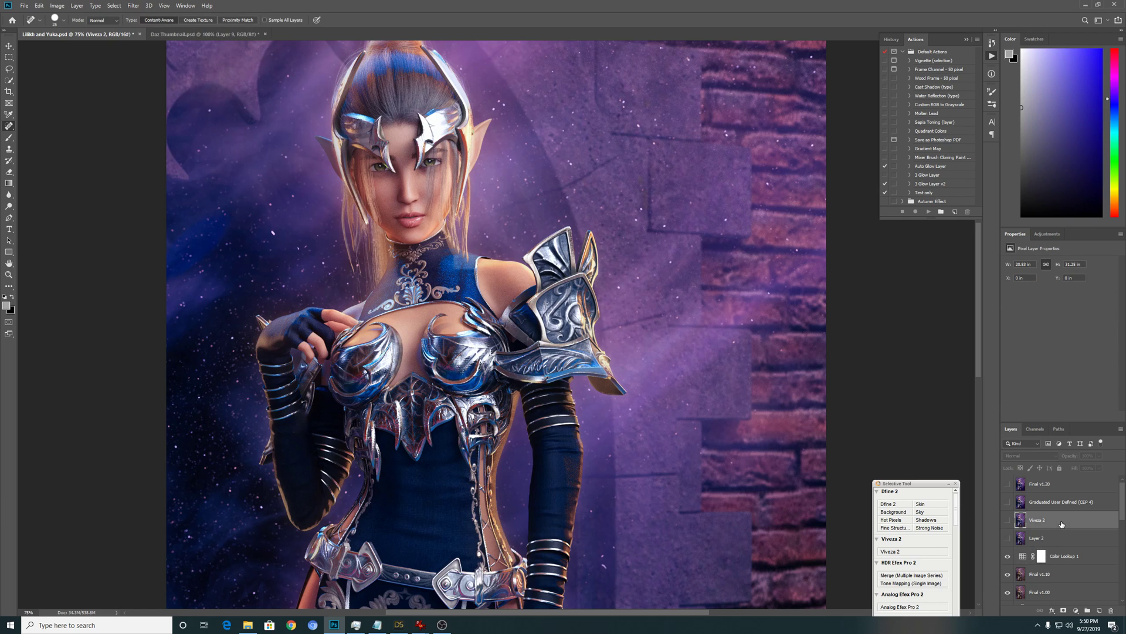
{"action": "left_click", "coordinate": [1007, 520]}
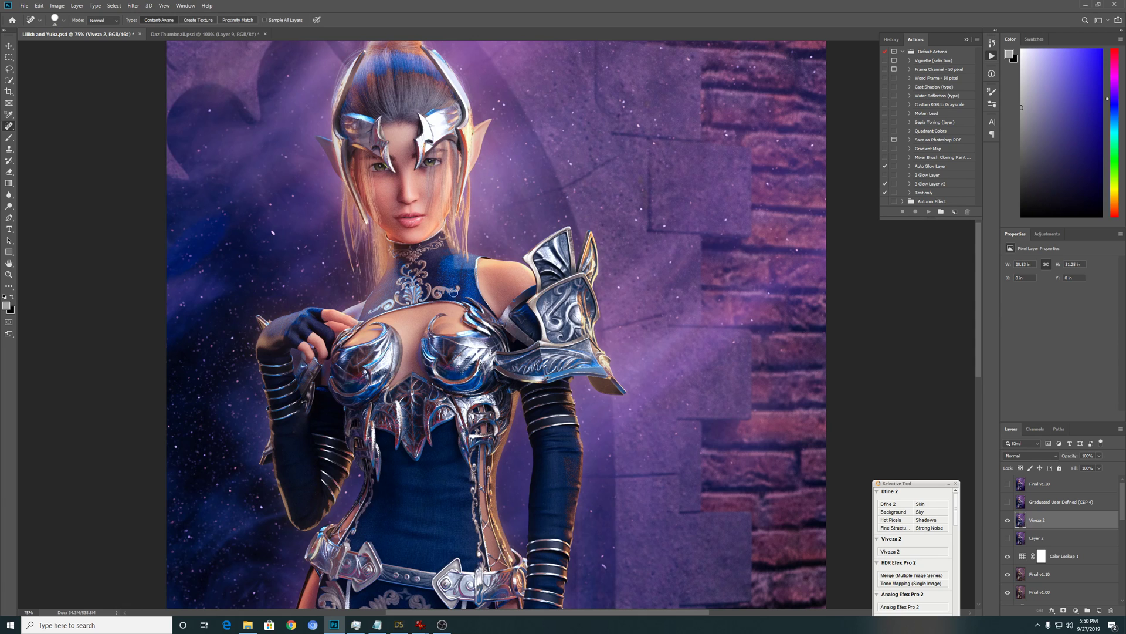
{"action": "left_click", "coordinate": [1007, 520]}
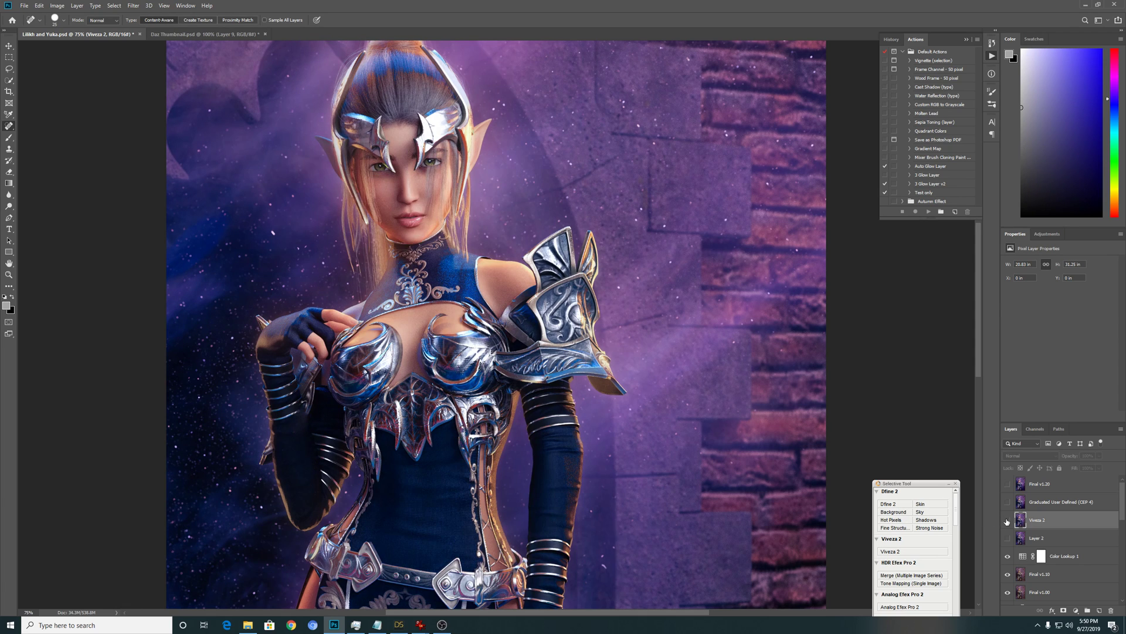
{"action": "left_click", "coordinate": [1007, 520]}
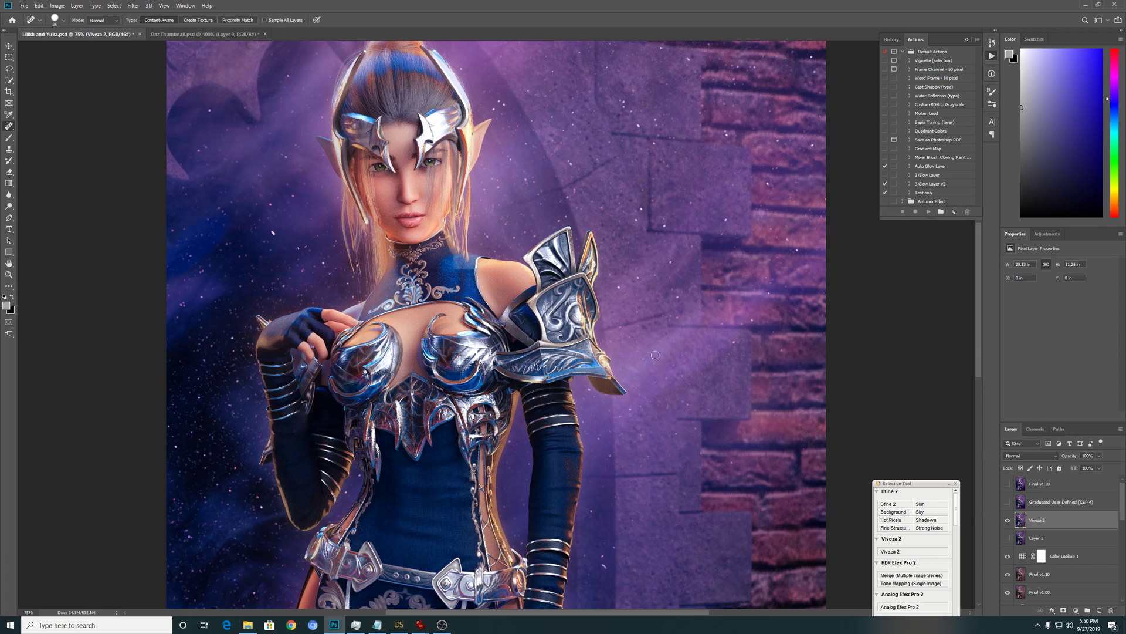
Show the Graduated User Defined (CEP 4) layer and compare it on and off
{"action": "left_click", "coordinate": [1009, 502]}
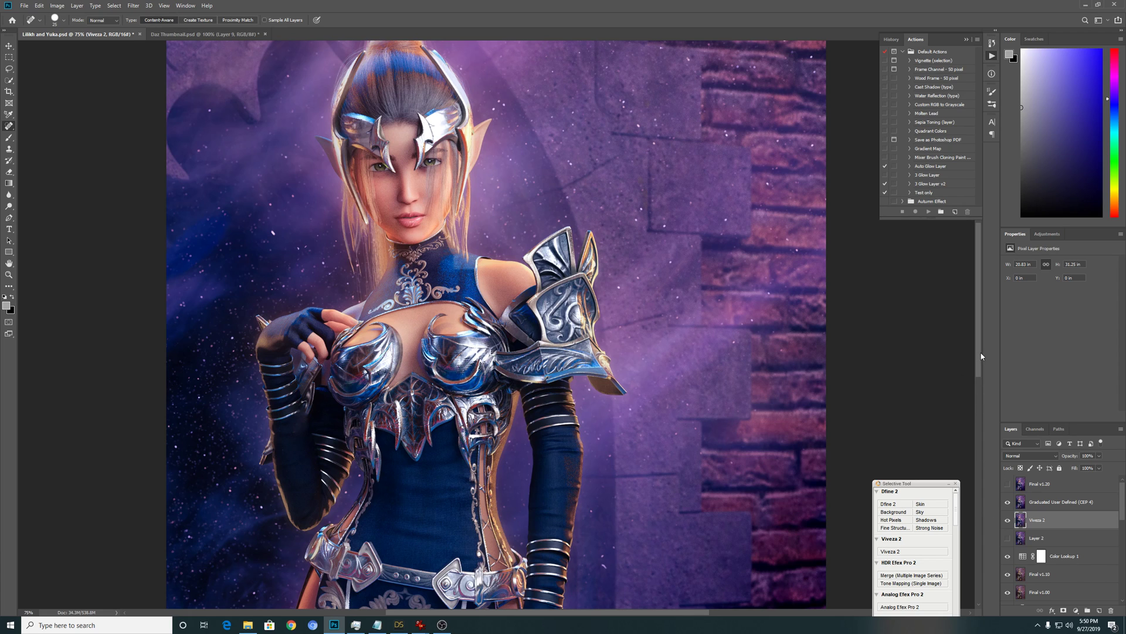
{"action": "left_click_drag", "start_coordinate": [979, 356], "coordinate": [979, 444]}
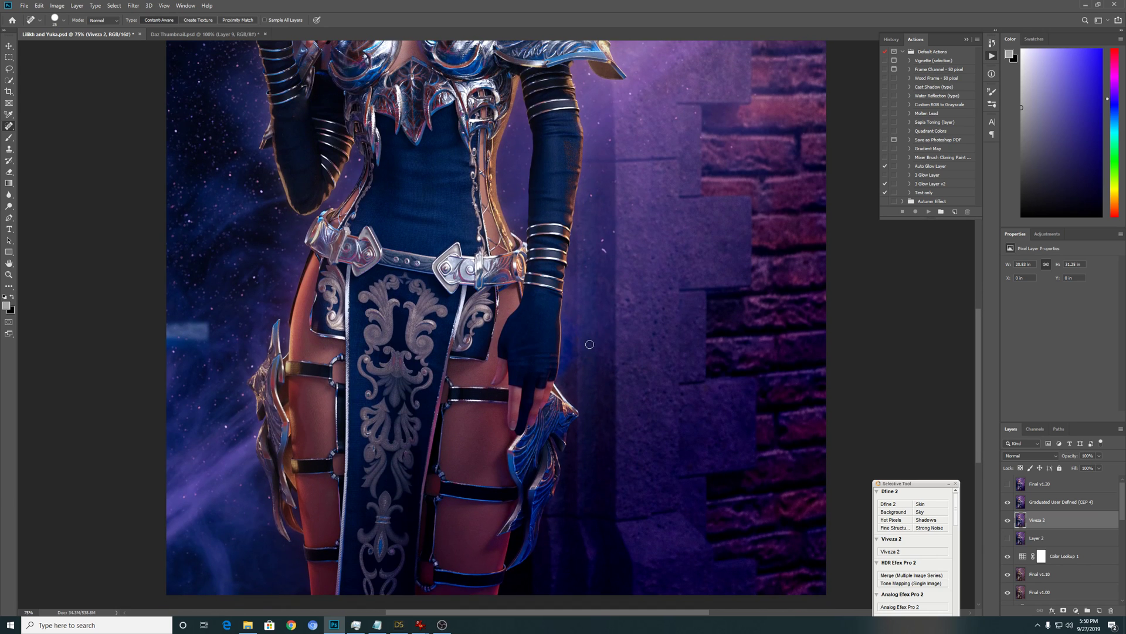
{"action": "left_click", "coordinate": [1008, 502]}
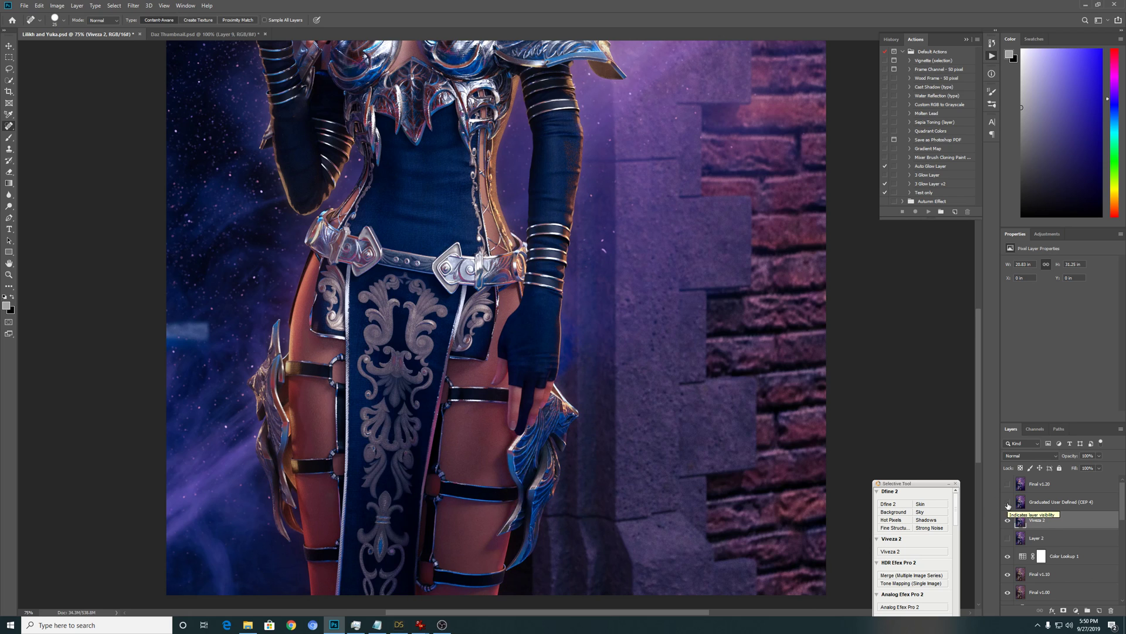
{"action": "left_click", "coordinate": [1007, 502]}
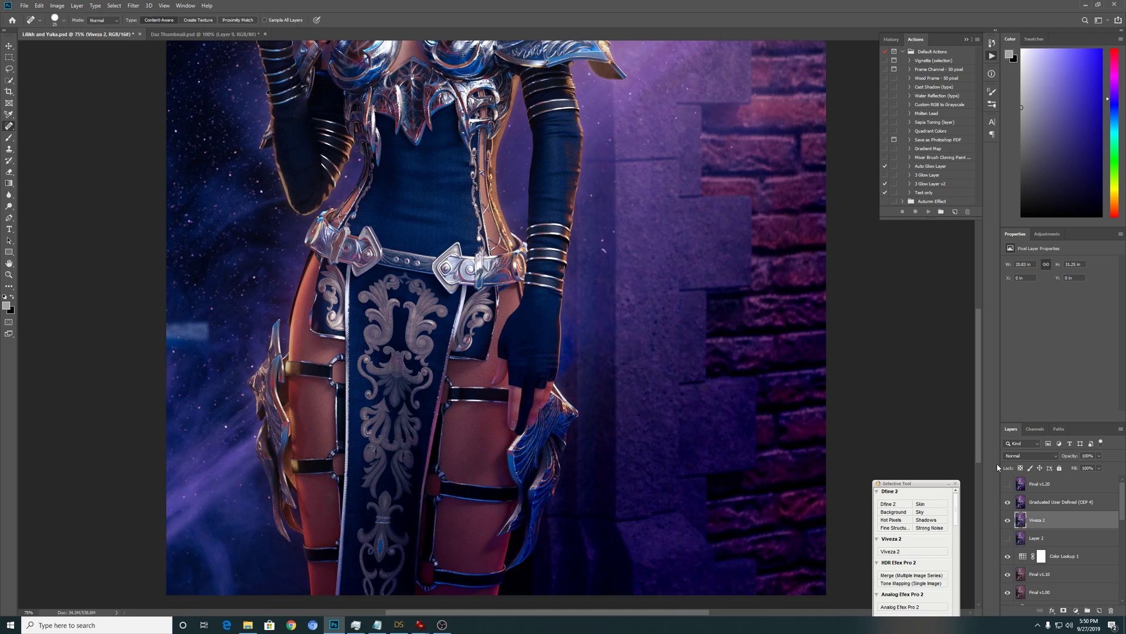
Switch to File Explorer and go up from the raw renders to the parent folder
{"action": "left_click_drag", "start_coordinate": [977, 424], "coordinate": [991, 353]}
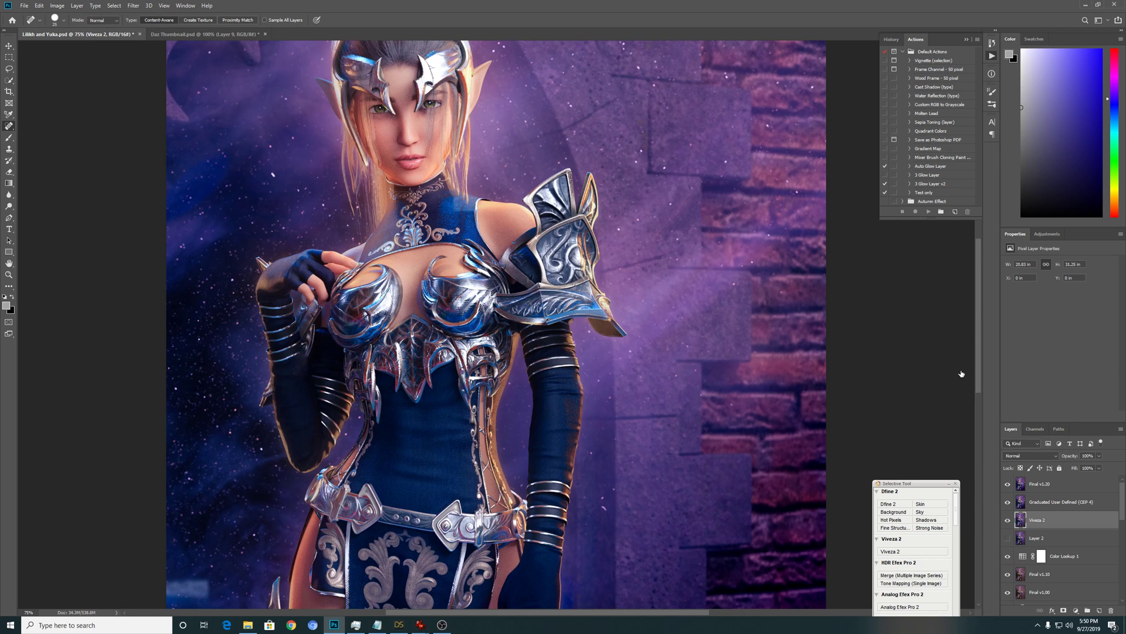
{"action": "mouse_move", "coordinate": [978, 340]}
{"action": "left_mouse_down"}
{"action": "mouse_move", "coordinate": [984, 427]}
{"action": "mouse_move", "coordinate": [972, 332]}
{"action": "left_mouse_up"}
{"action": "scroll", "coordinate": [972, 331], "scroll_direction": "up", "scroll_amount": 3}
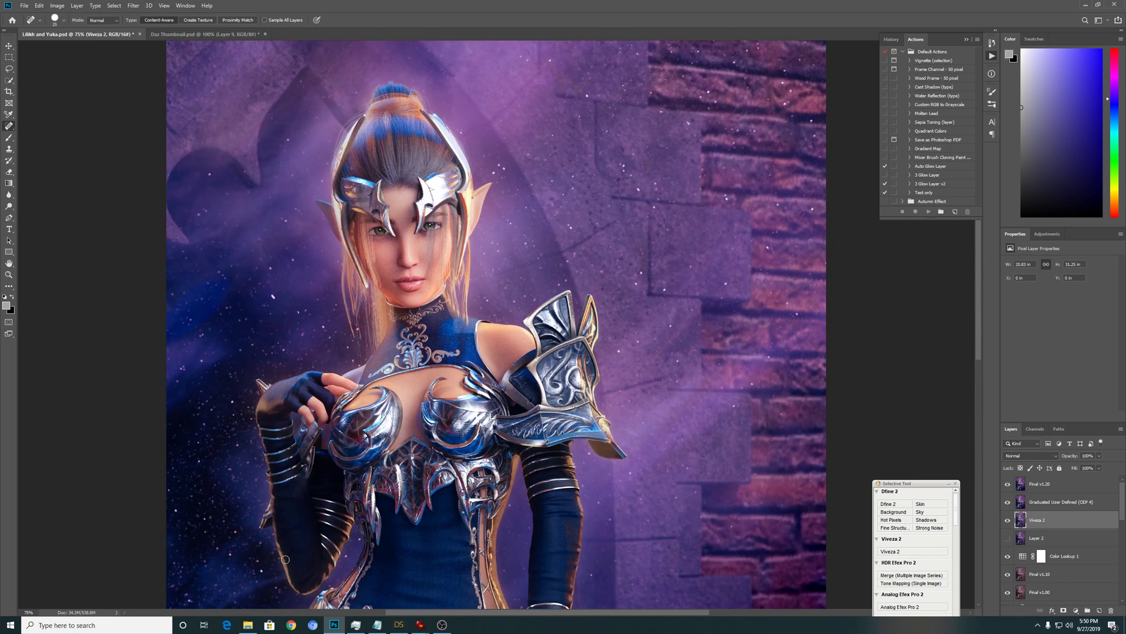
{"action": "left_click", "coordinate": [247, 624]}
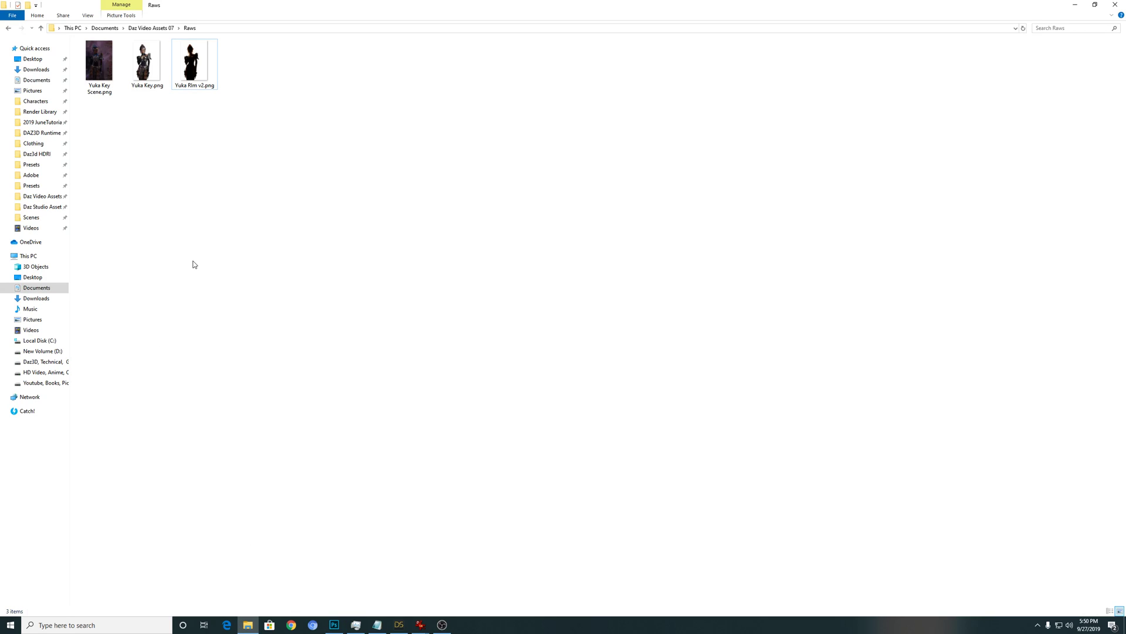
{"action": "key", "text": "alt+Left"}
Open the finished Lilith v1.20 portrait in IrfanView and view it full screen
{"action": "double_click", "coordinate": [194, 64]}
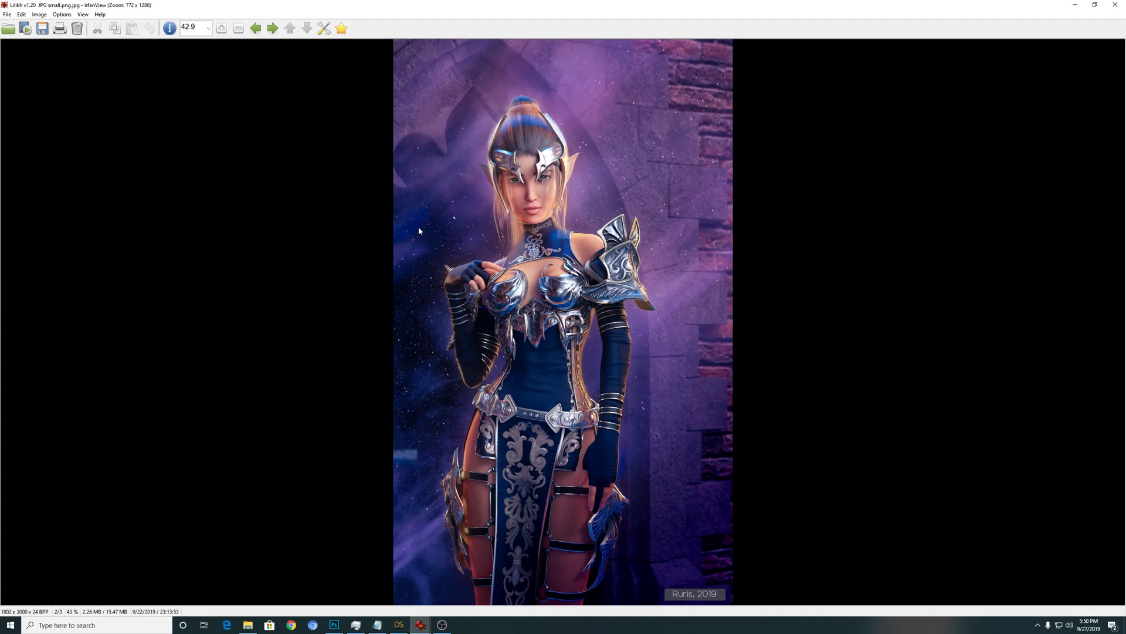
{"action": "double_click", "coordinate": [419, 230]}
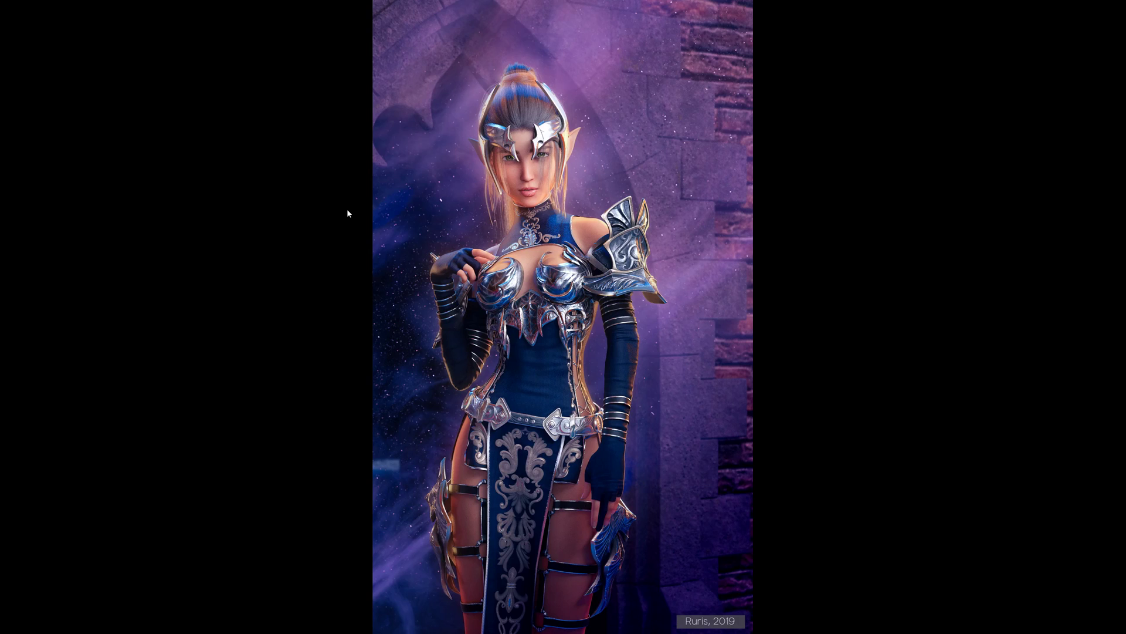